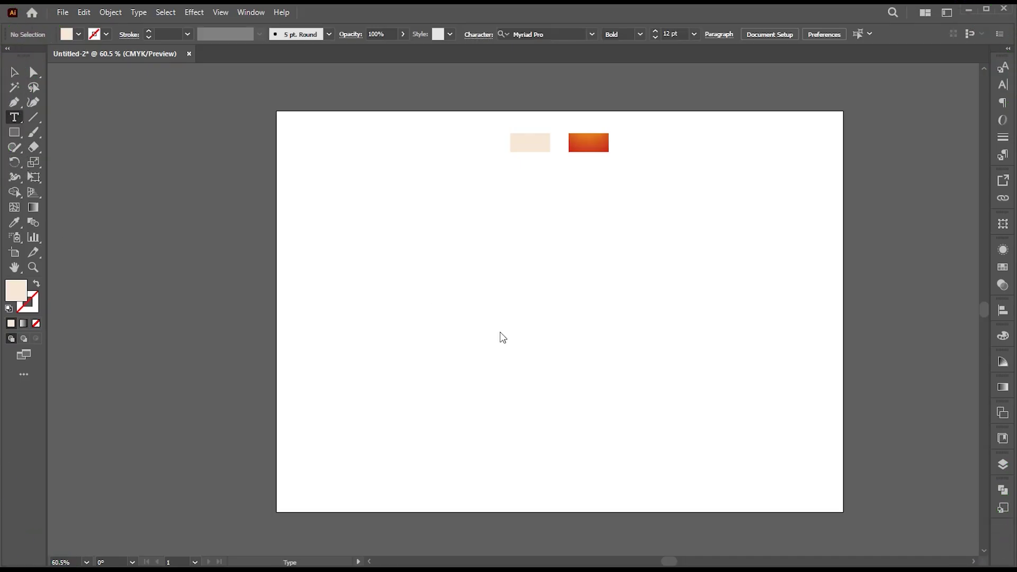
# Type 'AI' at the artboard centre and scale the text up large.
pyautogui.click(476, 333)
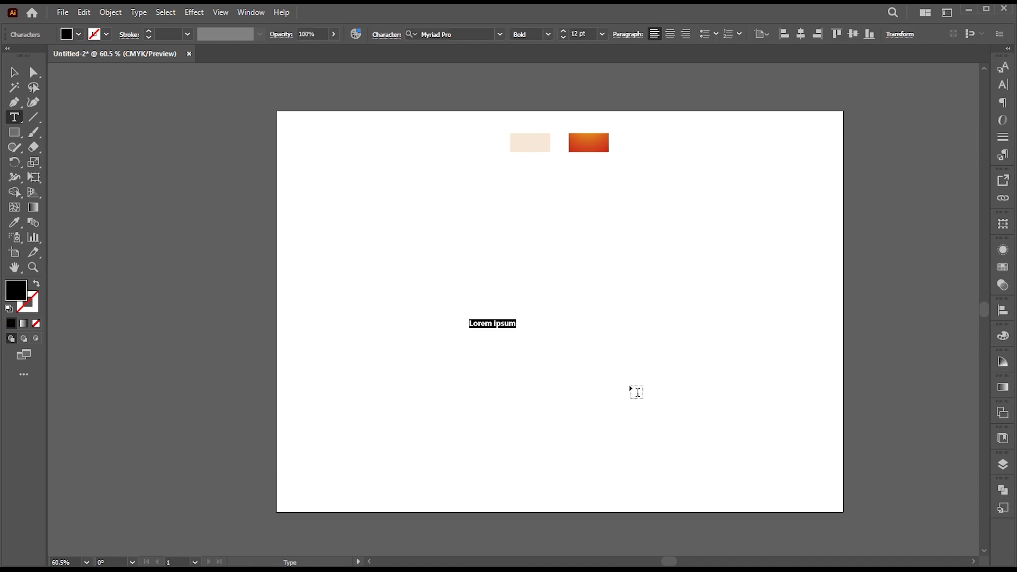
pyautogui.write('AI')
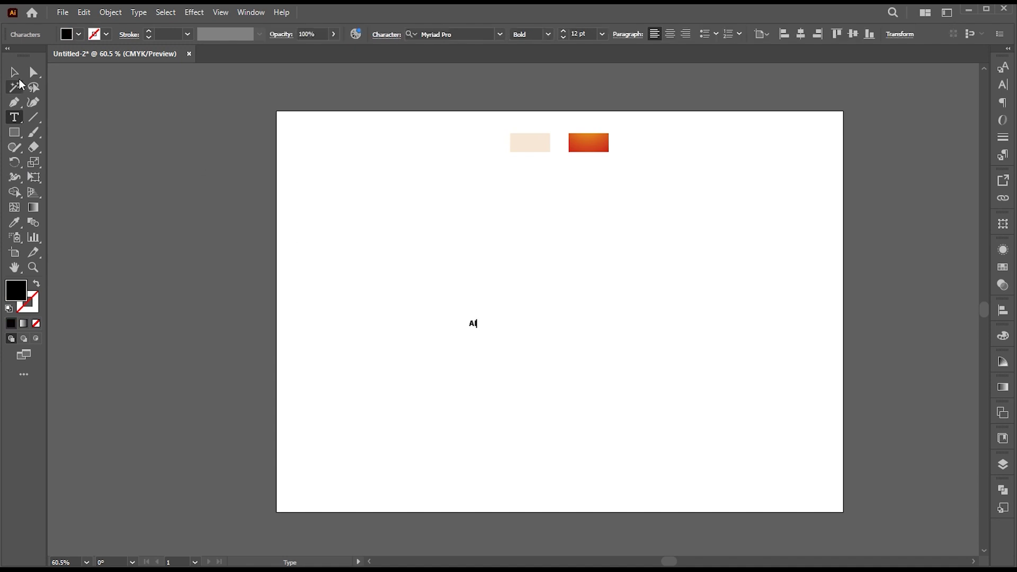
pyautogui.click(20, 76)
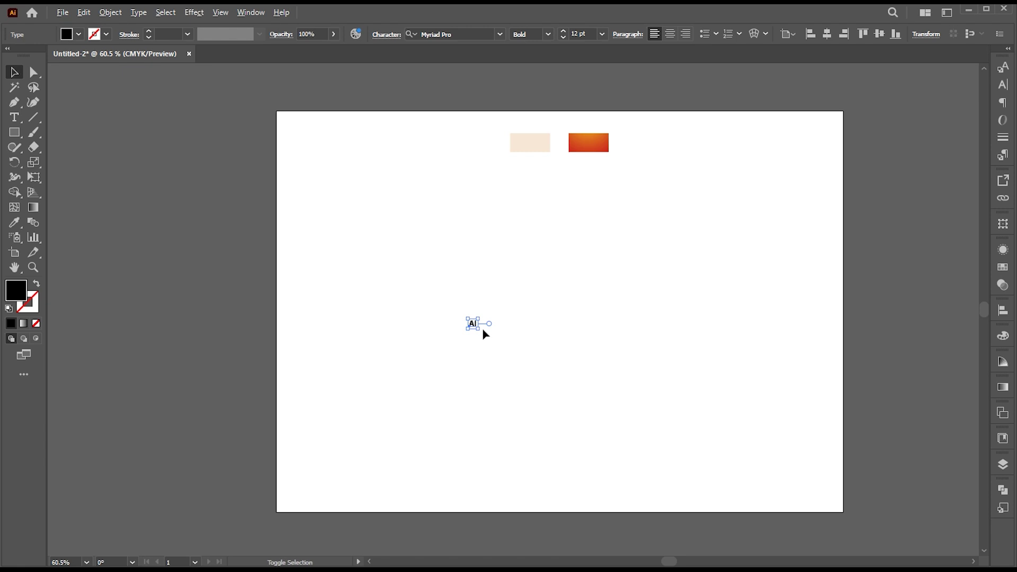
pyautogui.moveTo(479, 329); pyautogui.dragTo(548, 352)
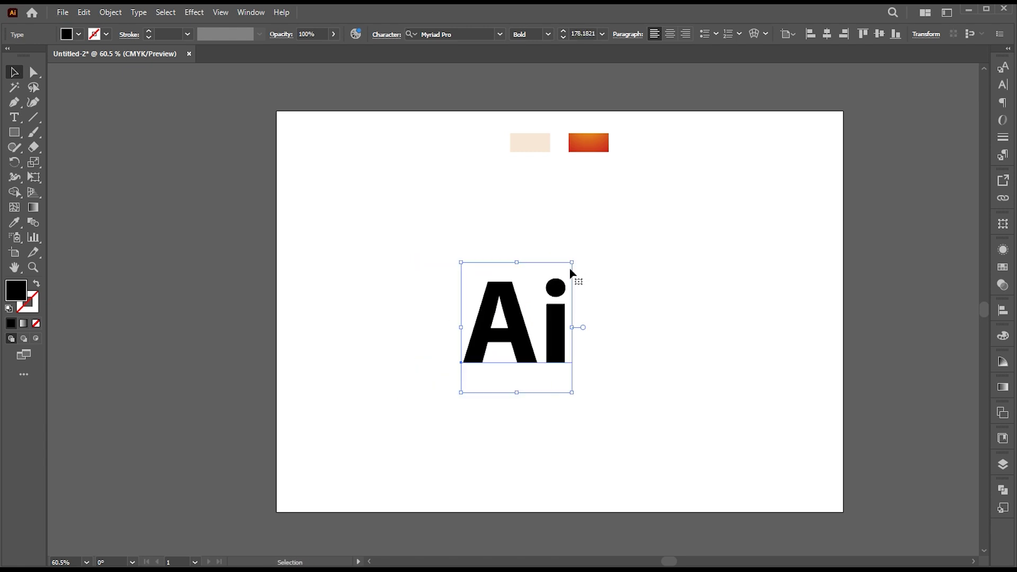
pyautogui.moveTo(571, 262); pyautogui.dragTo(581, 253)
# Set the lettering to bold Myriad Pro and convert it to outlines.
pyautogui.click(457, 35)
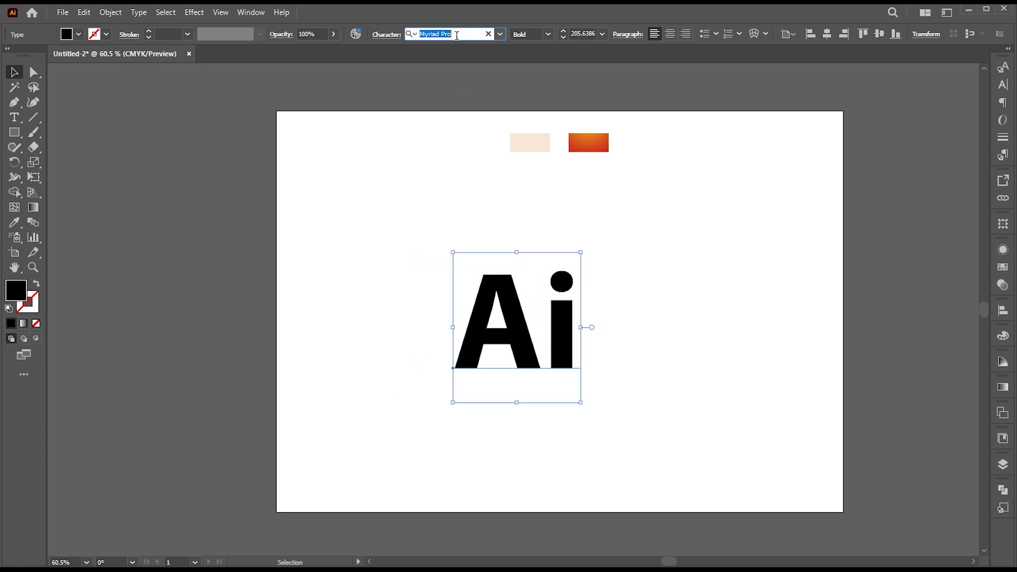
pyautogui.click(664, 366)
pyautogui.click(541, 328)
pyautogui.rightClick(515, 324)
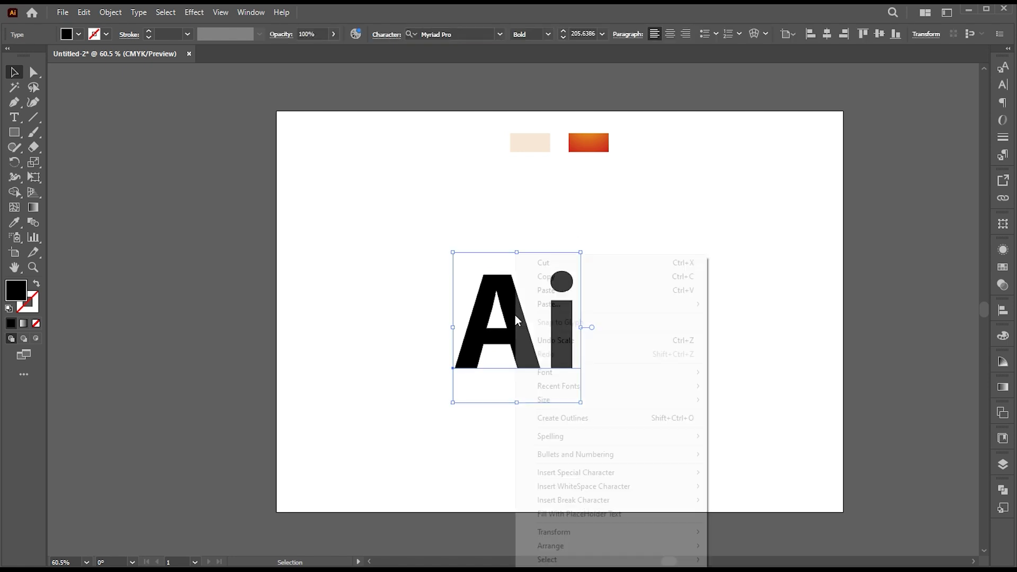
pyautogui.click(573, 418)
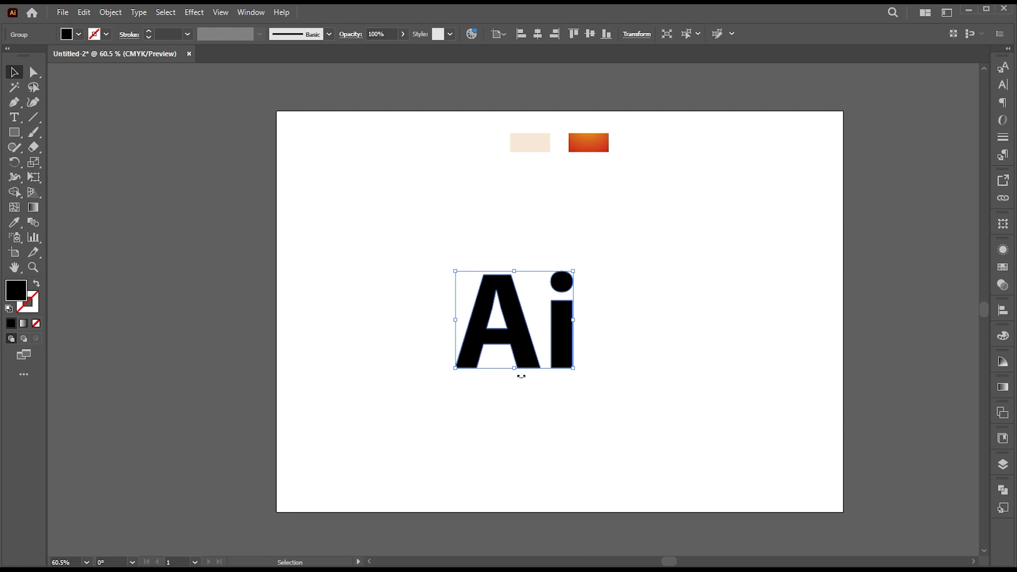
pyautogui.click(582, 354)
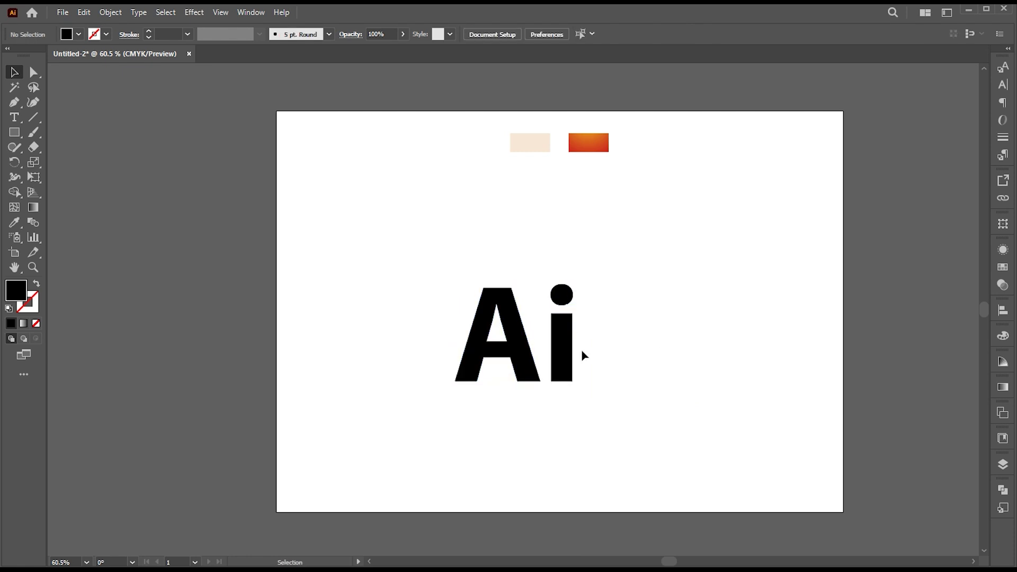
# Draw a black rectangle over the upper part of the Ai letters.
pyautogui.click(19, 134)
pyautogui.moveTo(491, 288); pyautogui.dragTo(692, 382)
pyautogui.press('v')
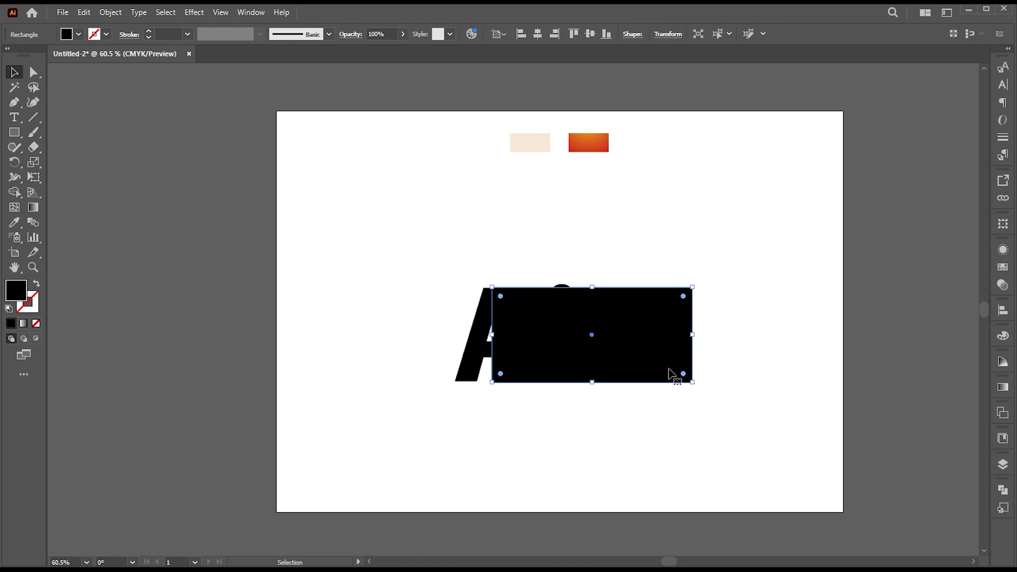
pyautogui.moveTo(661, 367); pyautogui.dragTo(639, 332)
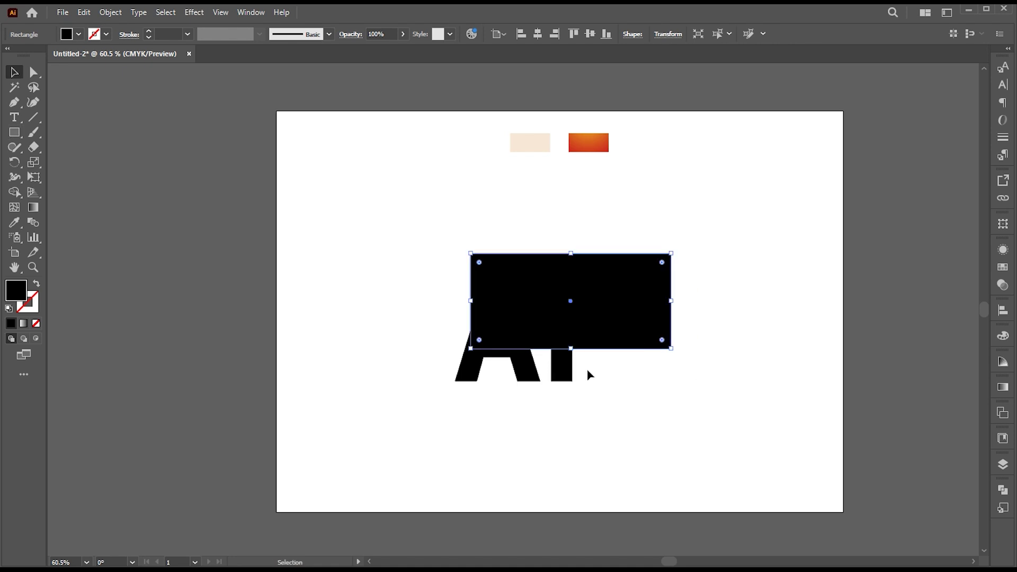
# Bring the Ai letters in front of the rectangle and give them the cream swatch fill.
pyautogui.click(565, 368)
pyautogui.rightClick(565, 367)
pyautogui.moveTo(619, 302)
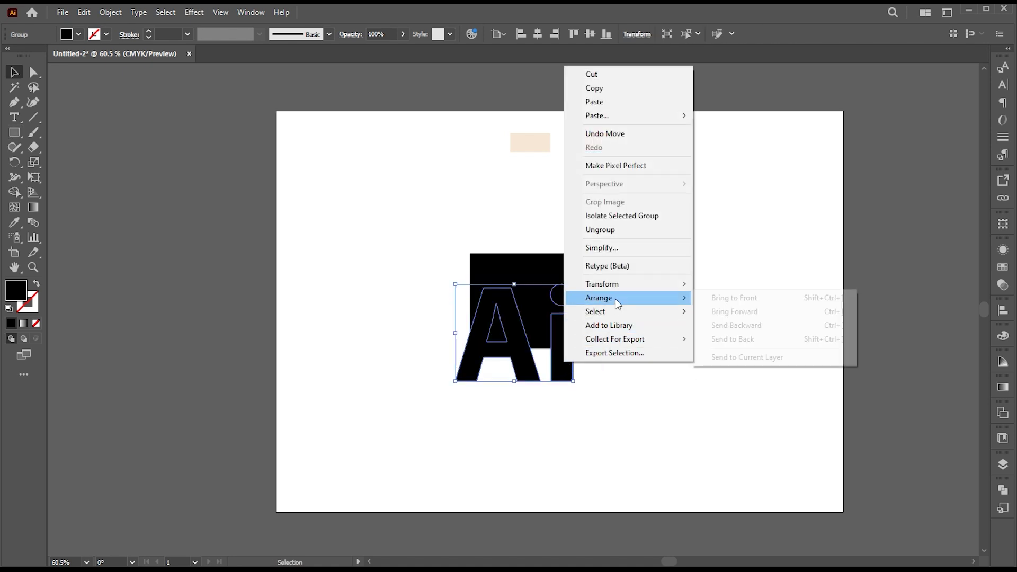
pyautogui.click(731, 308)
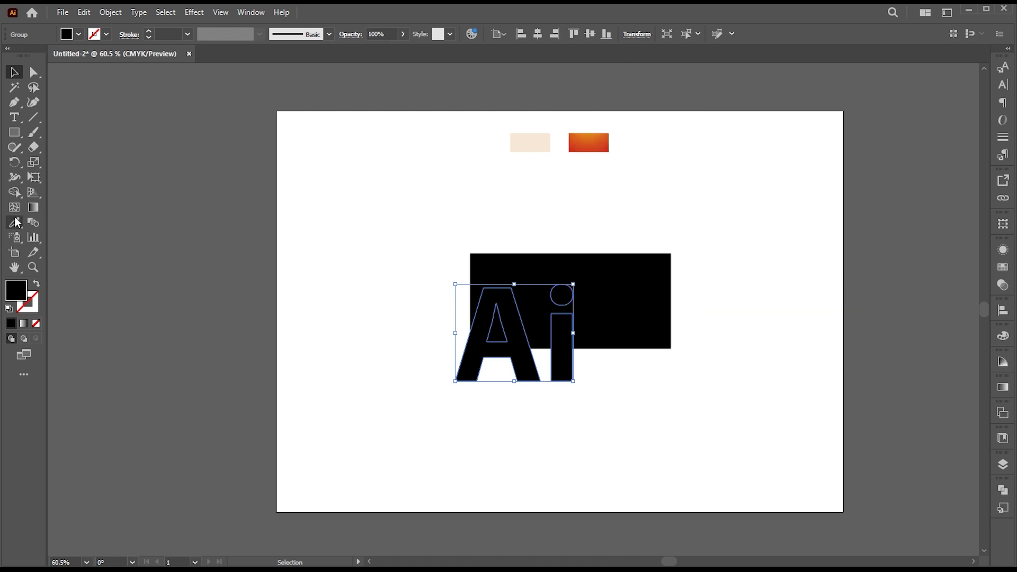
pyautogui.click(16, 222)
pyautogui.click(527, 141)
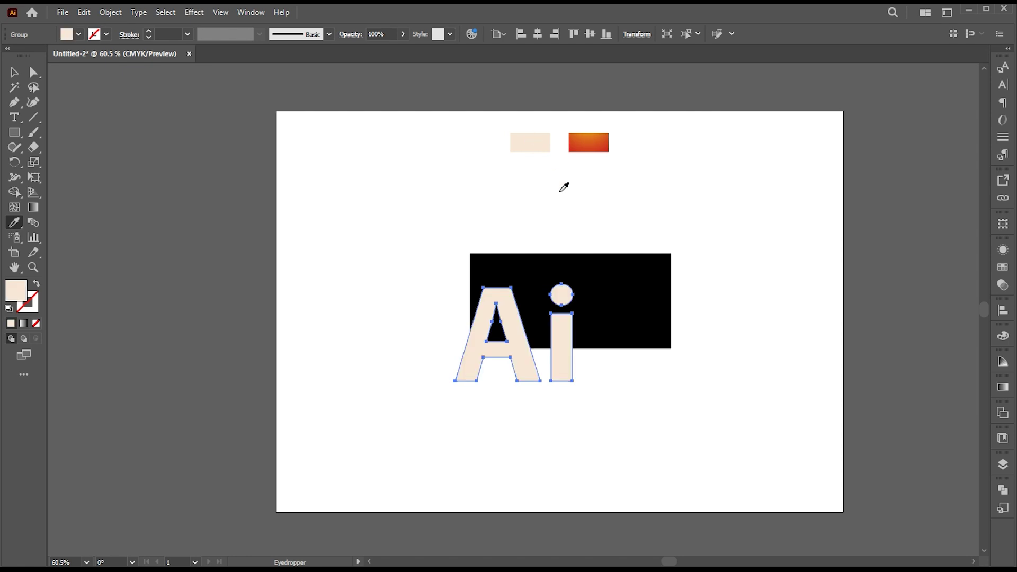
pyautogui.press('v')
pyautogui.click(552, 214)
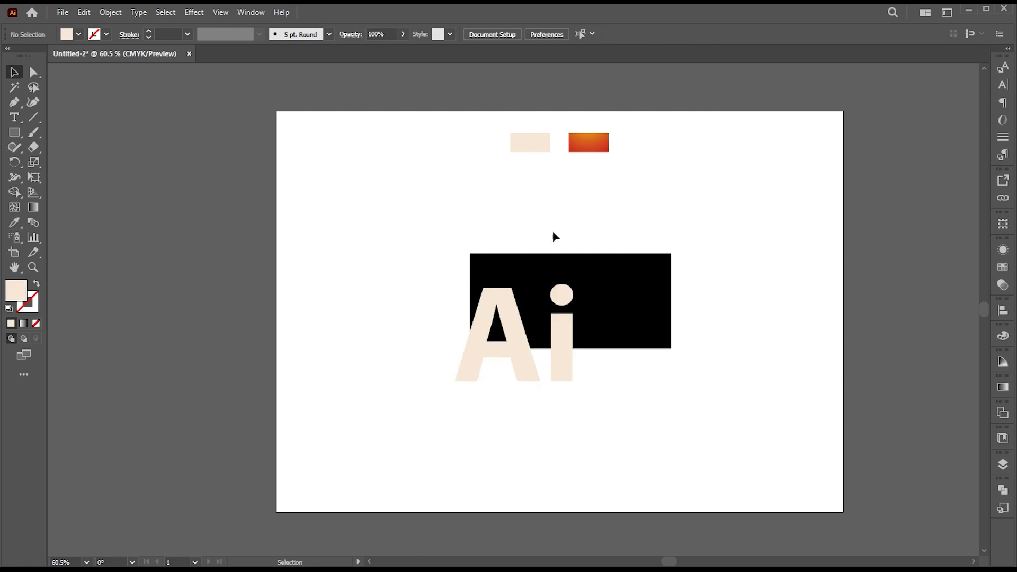
# Widen the black rectangle leftward to about 346.8 pt.
pyautogui.click(516, 357)
pyautogui.click(501, 279)
pyautogui.moveTo(471, 300); pyautogui.dragTo(438, 295)
# Pull the A's left leg outward and align its left anchors into a vertical edge.
pyautogui.click(459, 415)
pyautogui.press('a')
pyautogui.click(465, 378)
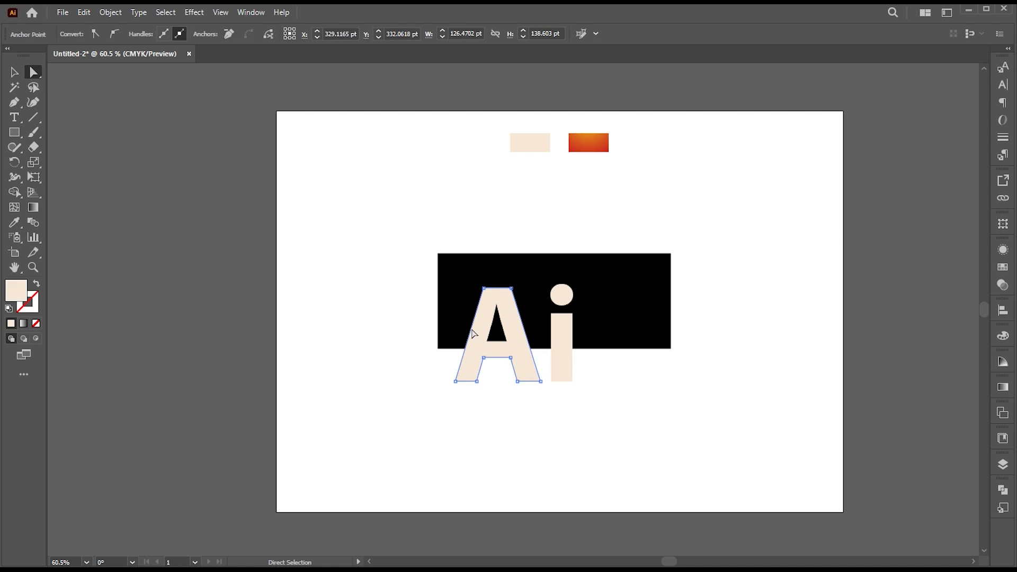
pyautogui.moveTo(458, 372); pyautogui.dragTo(441, 377)
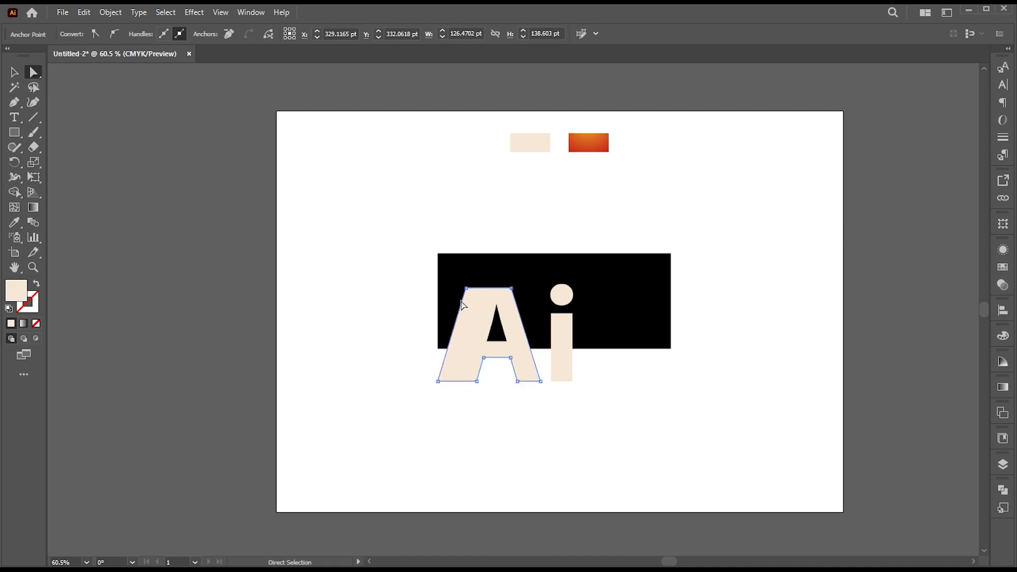
pyautogui.click(466, 289)
pyautogui.keyDown('shift'); pyautogui.click(438, 381); pyautogui.keyUp('shift')
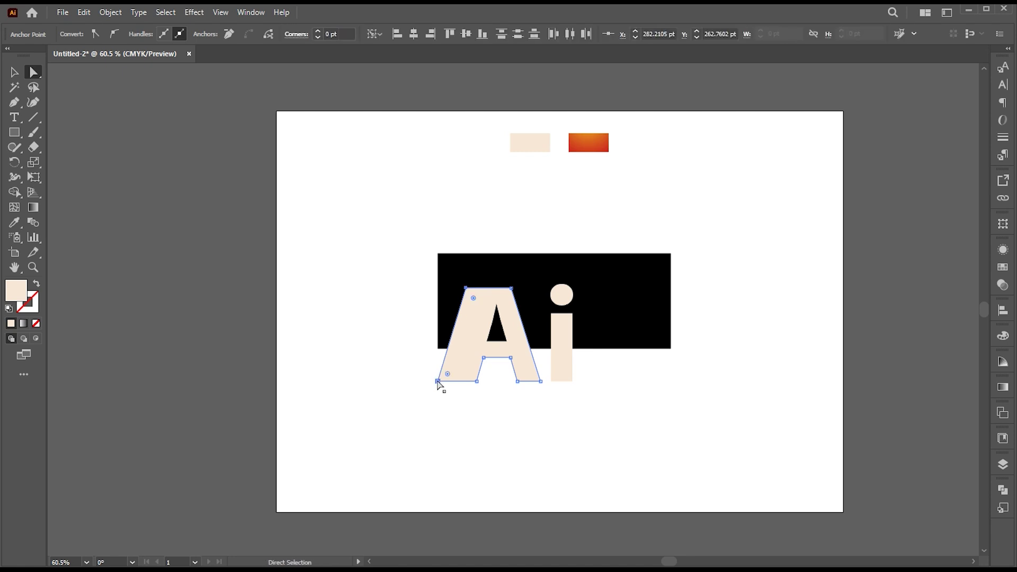
pyautogui.click(375, 34)
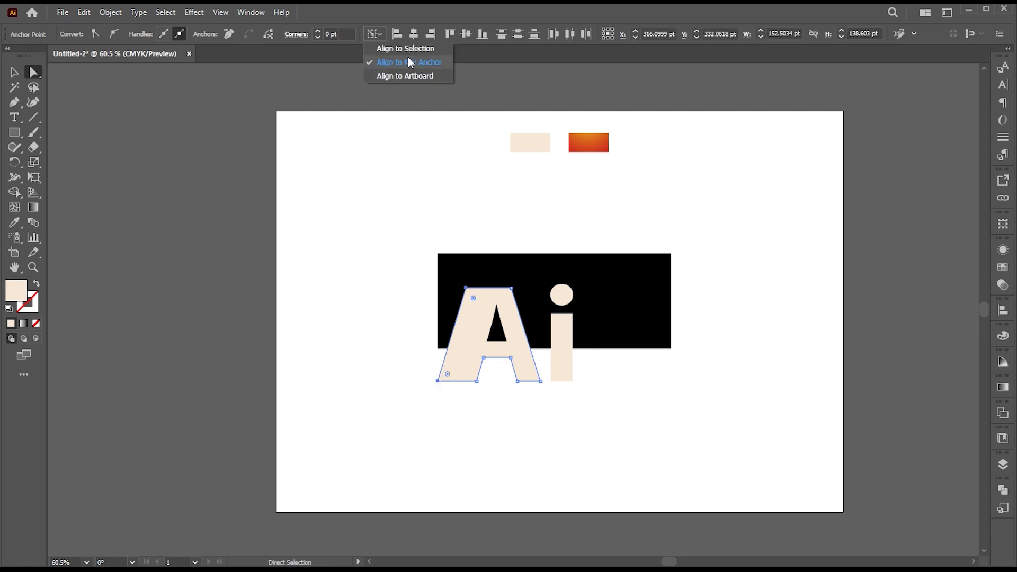
pyautogui.click(398, 34)
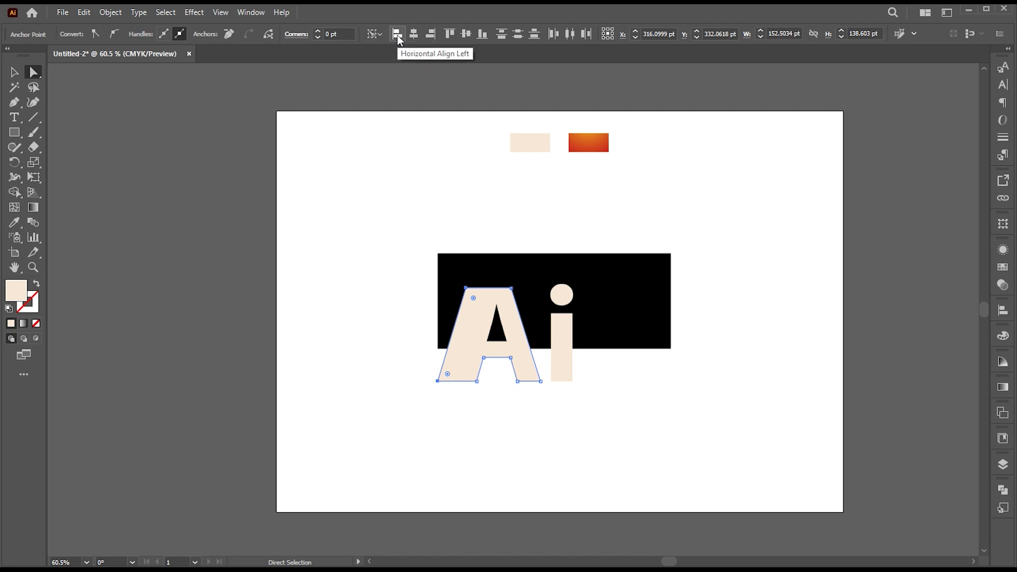
pyautogui.click(398, 35)
# Align the left-edge anchors of the A and the black rectangle flush.
pyautogui.press('v')
pyautogui.click(463, 449)
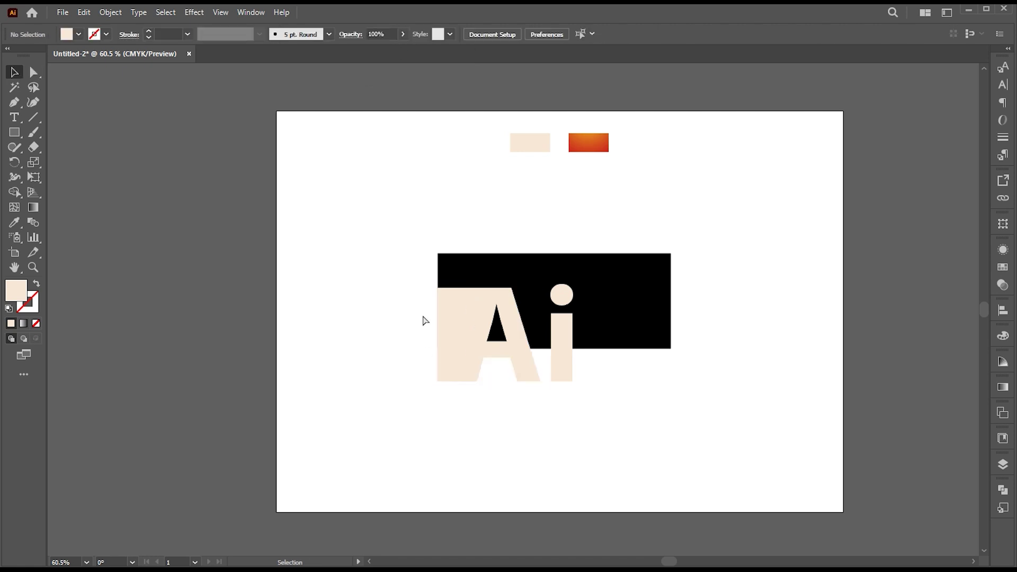
pyautogui.press('a')
pyautogui.moveTo(431, 235); pyautogui.dragTo(447, 397)
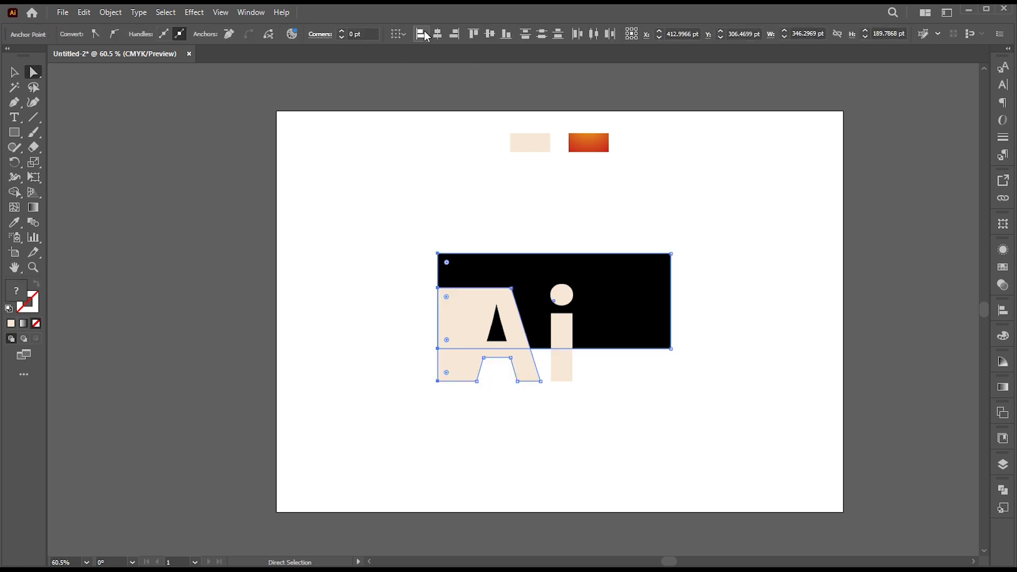
pyautogui.click(426, 35)
pyautogui.press('v')
pyautogui.click(377, 310)
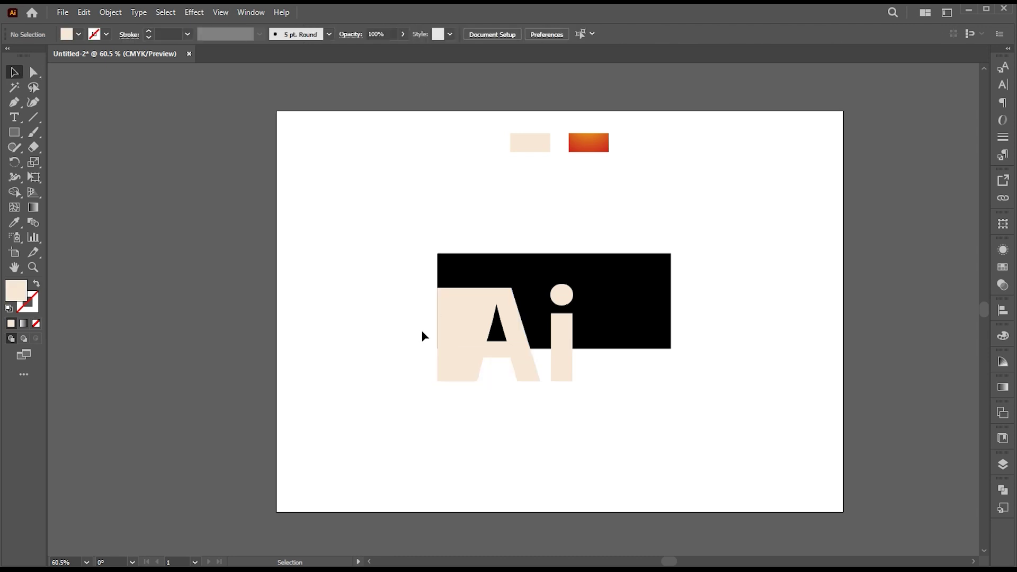
pyautogui.press('m')
pyautogui.scroll(4, 449, 259)
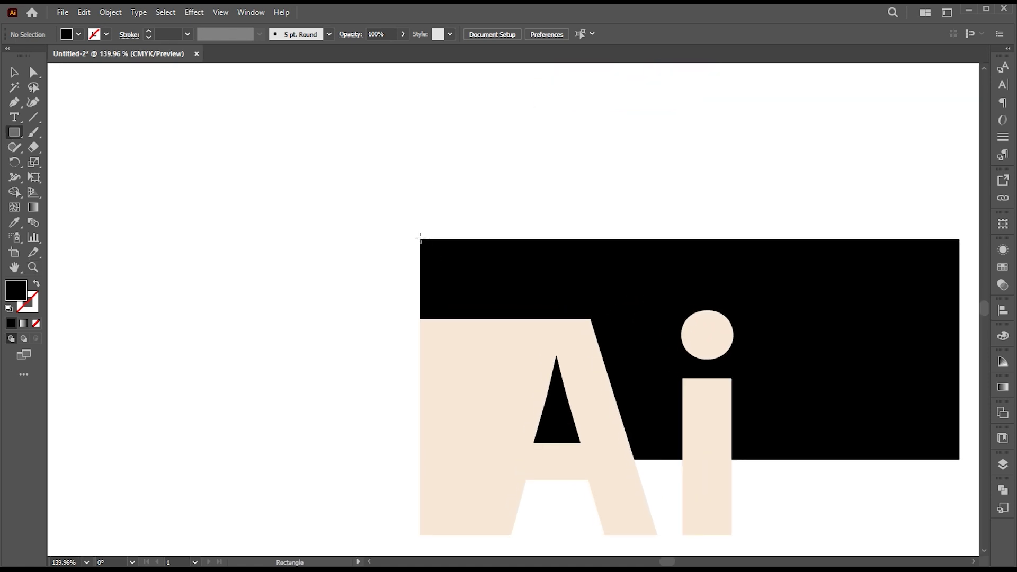
# Draw a rectangle over the black shape's top-left and fully round its left corners.
pyautogui.moveTo(420, 240); pyautogui.dragTo(593, 319)
pyautogui.click(29, 75)
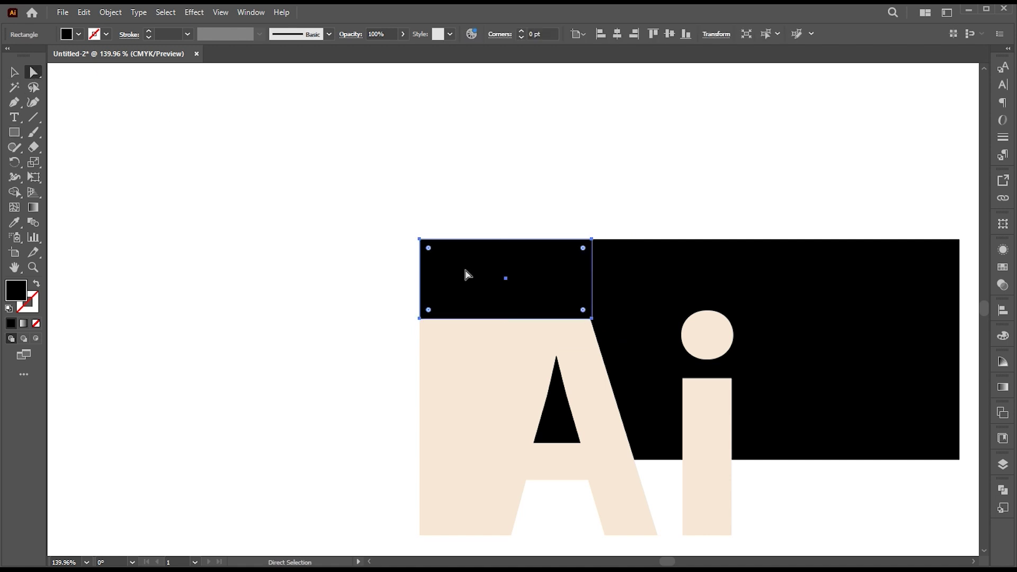
pyautogui.moveTo(430, 313); pyautogui.dragTo(606, 316)
pyautogui.press('v')
pyautogui.click(598, 200)
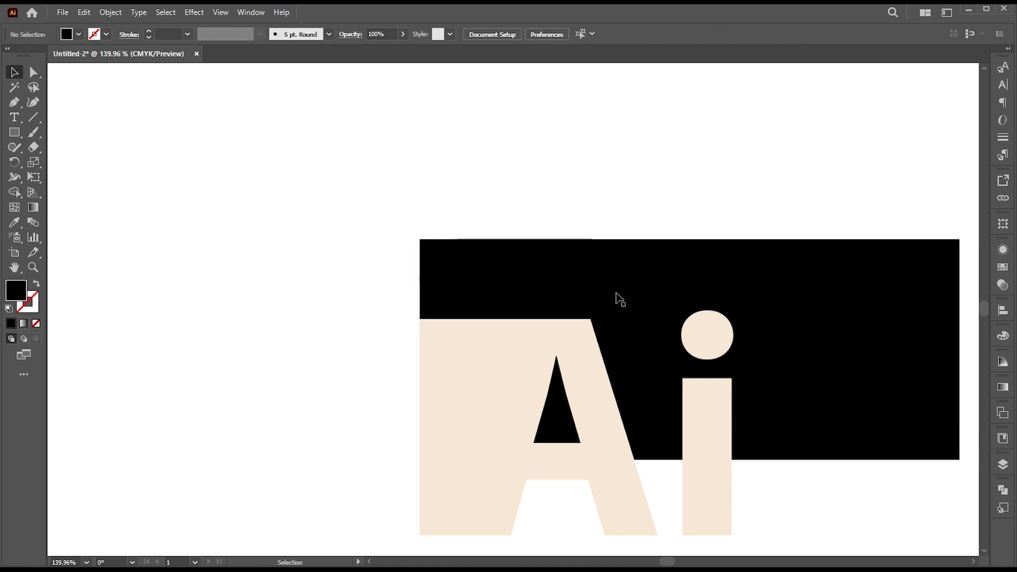
# Erase the left part of the large black rectangle with the Eraser.
pyautogui.click(637, 286)
pyautogui.hotkey('shift', 'e')
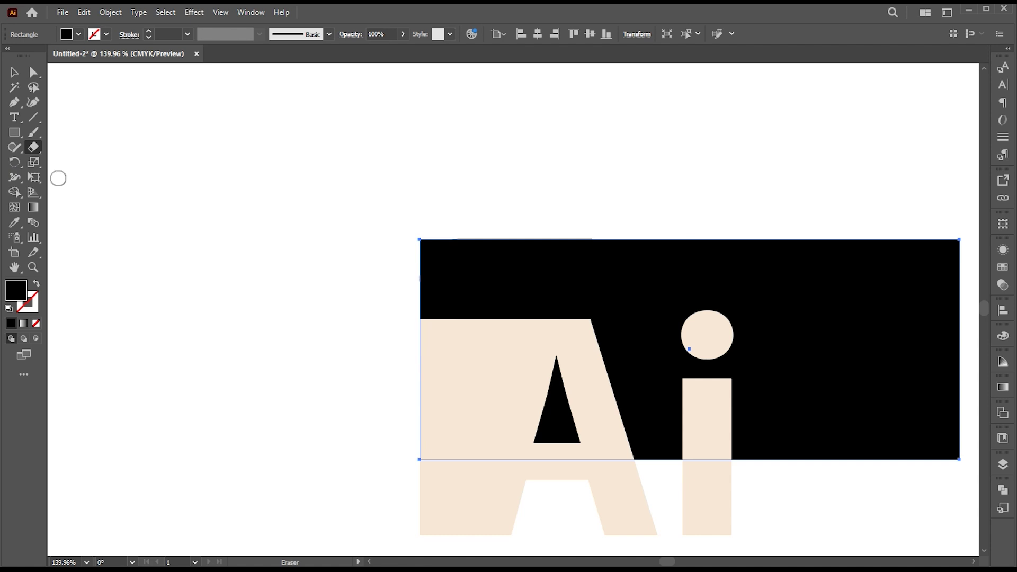
pyautogui.moveTo(334, 174); pyautogui.dragTo(511, 495)
pyautogui.press('v')
pyautogui.click(565, 234)
# Select the pill, black block and cream Ai letters to check their layout.
pyautogui.click(472, 273)
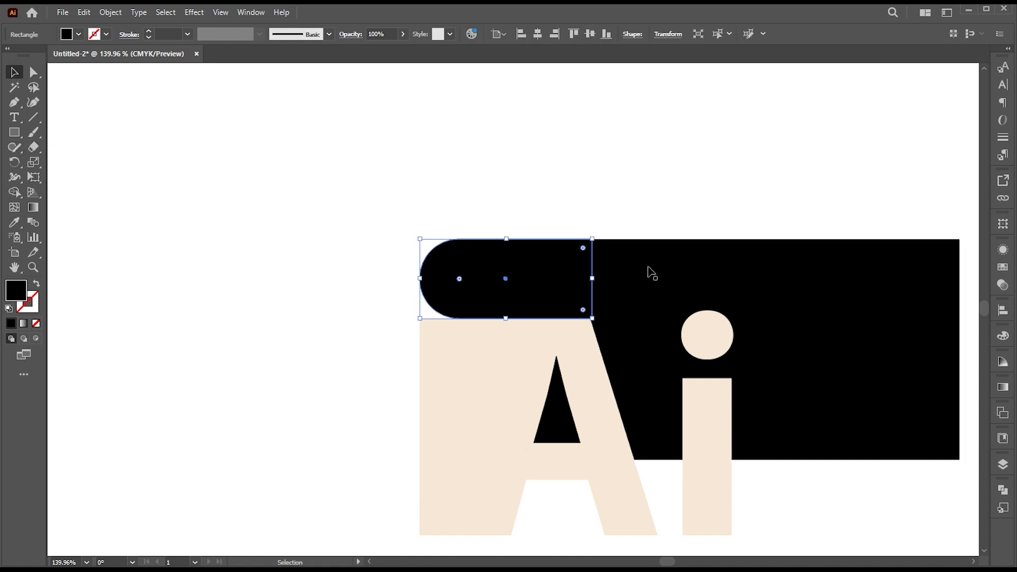
pyautogui.keyDown('shift'); pyautogui.click(652, 272); pyautogui.keyUp('shift')
pyautogui.scroll(-3, 587, 268)
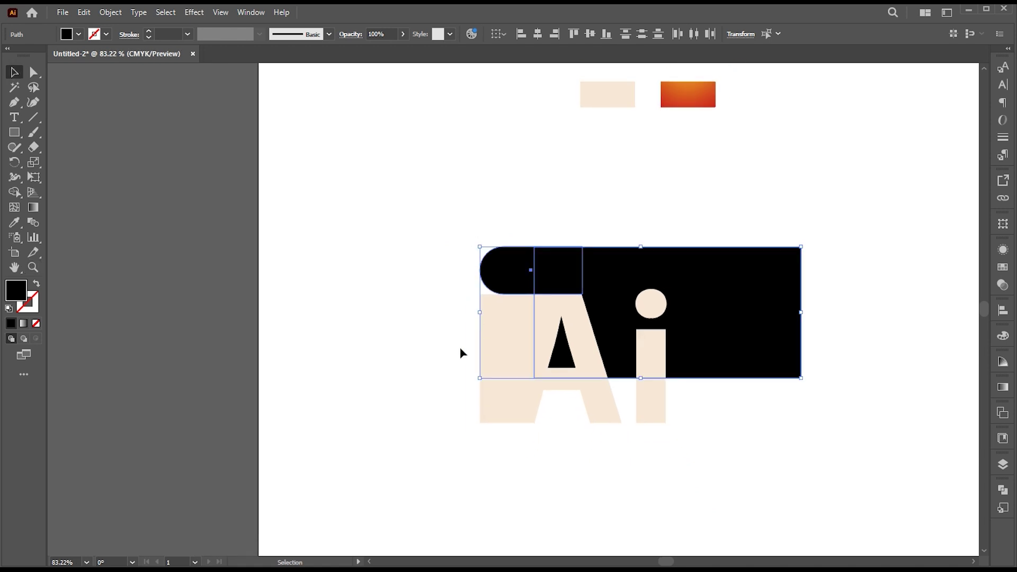
pyautogui.click(508, 203)
pyautogui.click(504, 328)
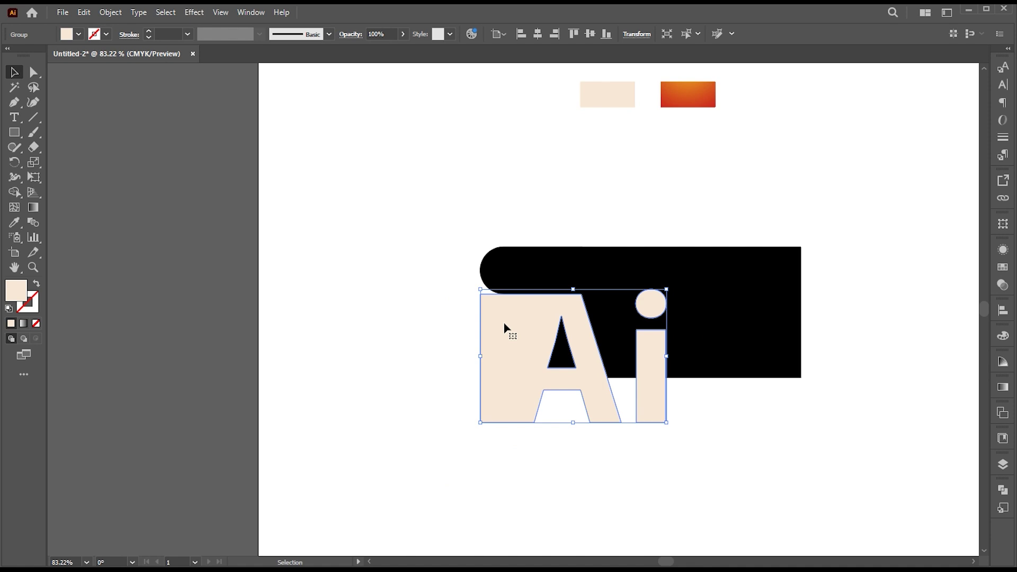
pyautogui.click(520, 221)
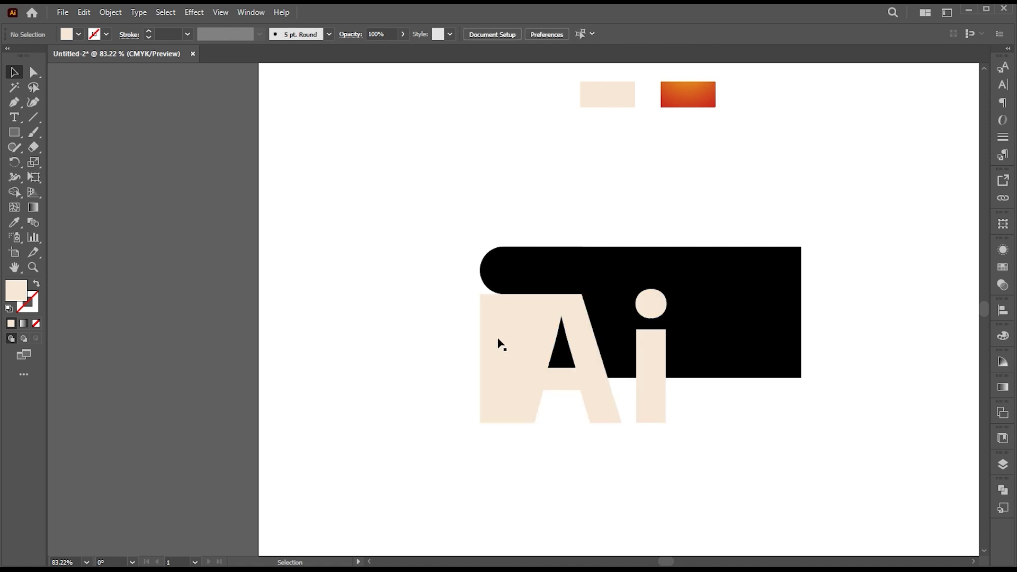
# Stretch the A's top-left anchor up to meet the black pill.
pyautogui.press('a')
pyautogui.moveTo(481, 294); pyautogui.dragTo(481, 268)
pyautogui.click(488, 234)
pyautogui.moveTo(548, 249); pyautogui.dragTo(489, 247)
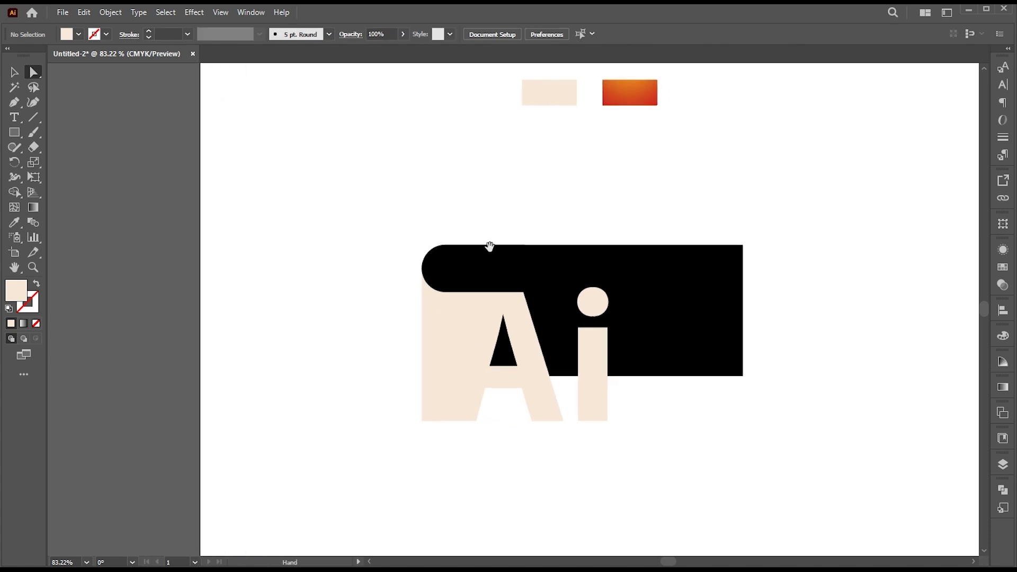
# Merge the pill's overlapping pieces into one black shape with the Shape Builder.
pyautogui.click(459, 277)
pyautogui.keyDown('shift'); pyautogui.click(454, 270); pyautogui.keyUp('shift')
pyautogui.press('v')
pyautogui.click(457, 273)
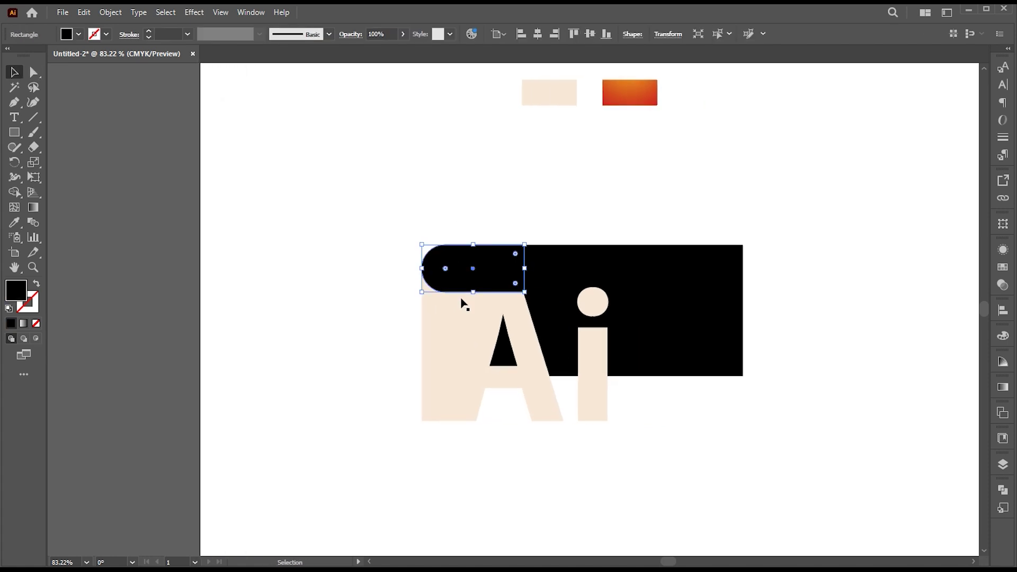
pyautogui.keyDown('shift'); pyautogui.click(454, 325); pyautogui.keyUp('shift')
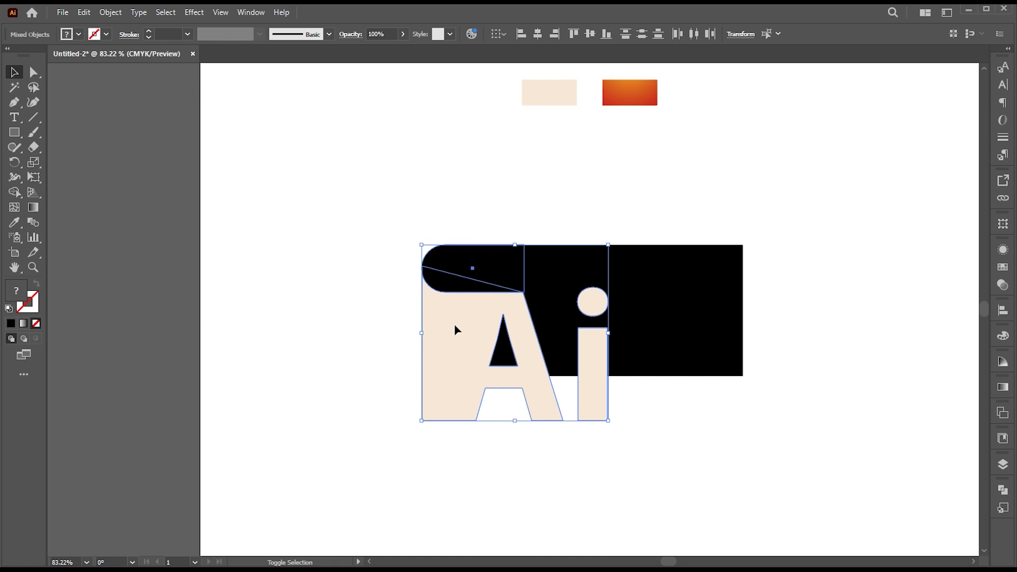
pyautogui.click(14, 192)
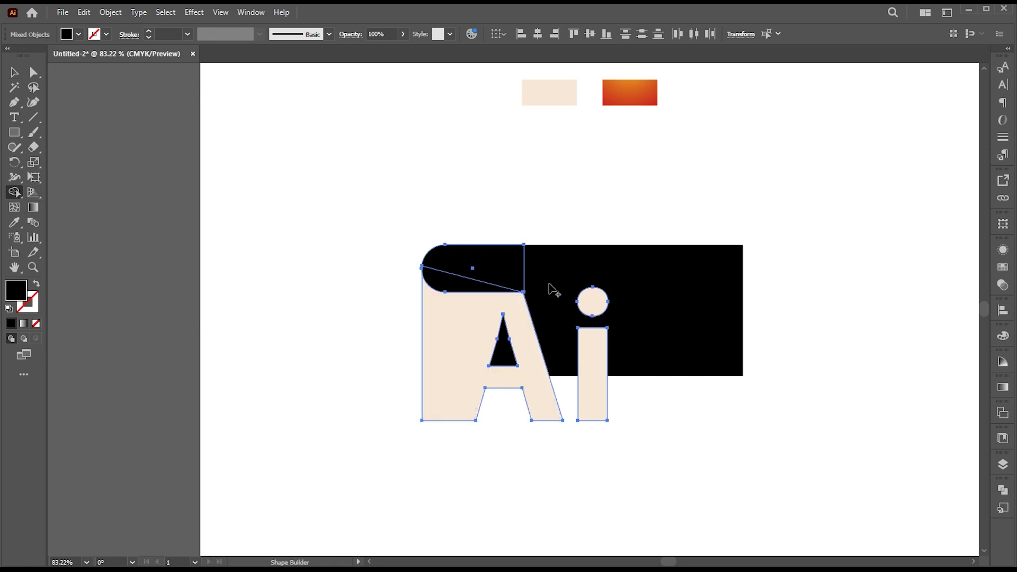
pyautogui.moveTo(470, 277); pyautogui.dragTo(469, 283)
pyautogui.press('v')
pyautogui.click(478, 192)
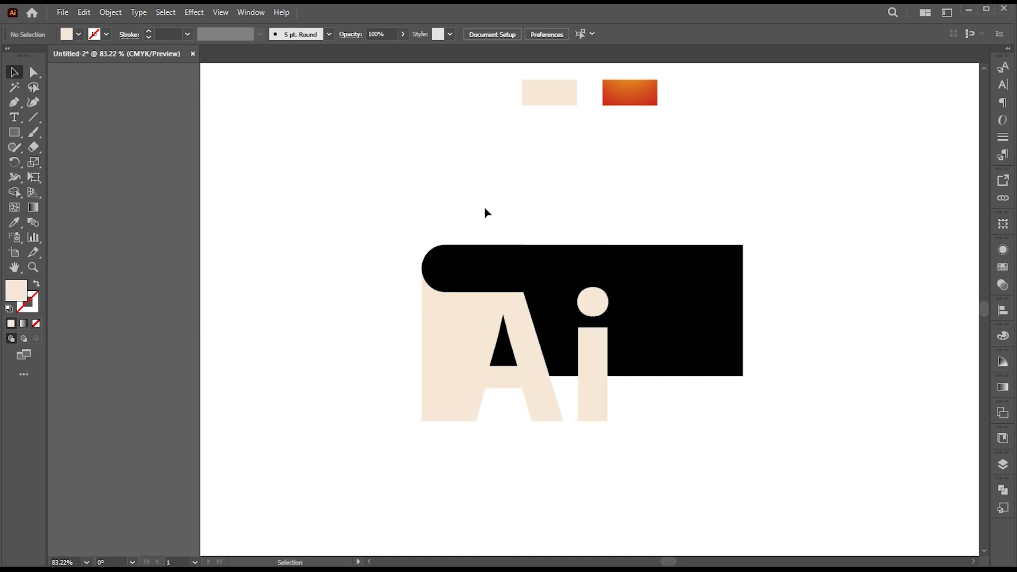
# Unite the black pill and rectangle into one shape with Pathfinder.
pyautogui.click(481, 265)
pyautogui.keyDown('shift'); pyautogui.click(711, 320); pyautogui.keyUp('shift')
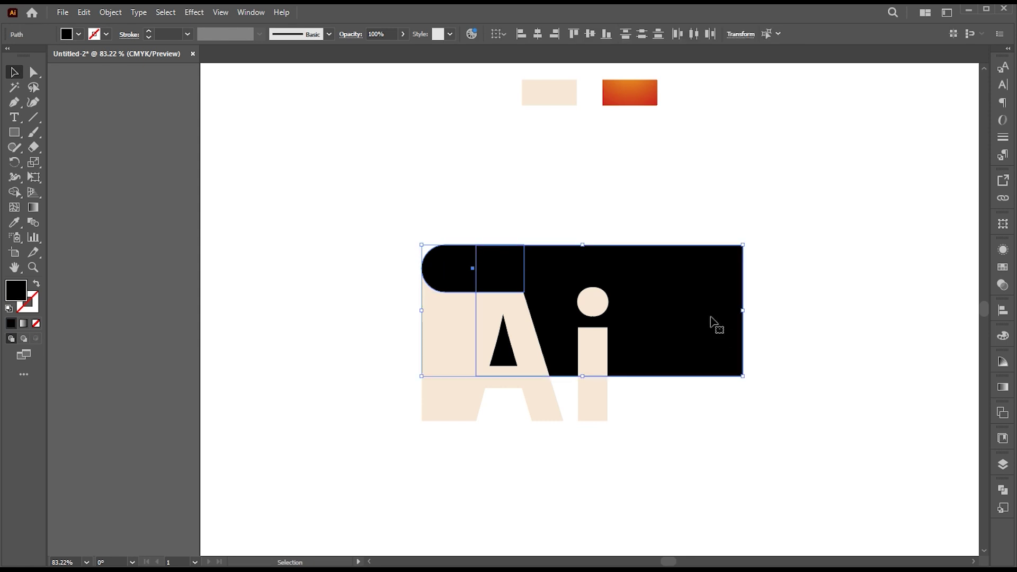
pyautogui.click(1003, 491)
pyautogui.click(857, 517)
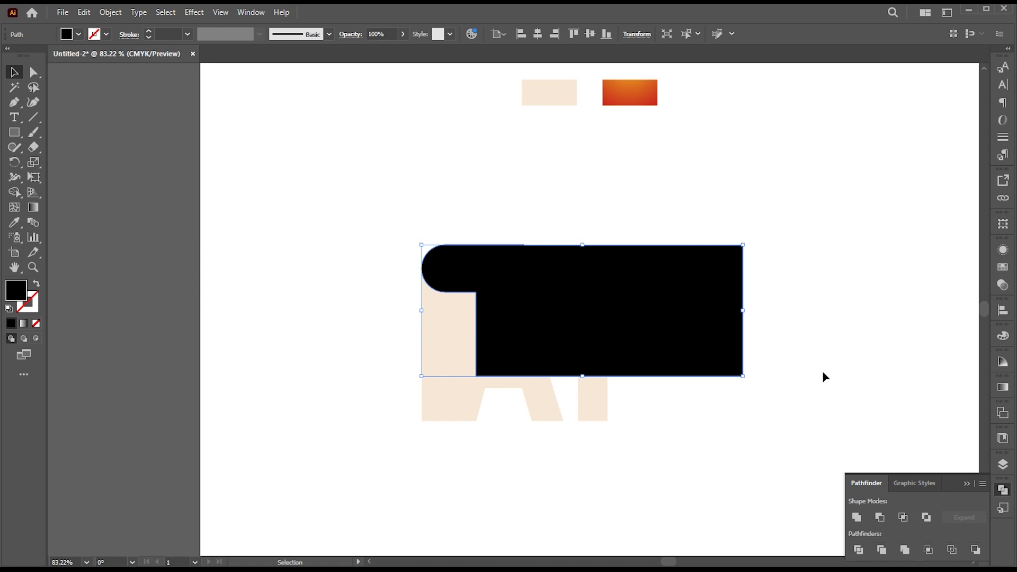
# Send the united black shape to the back behind the Ai letters.
pyautogui.moveTo(657, 243); pyautogui.dragTo(628, 143)
pyautogui.rightClick(522, 172)
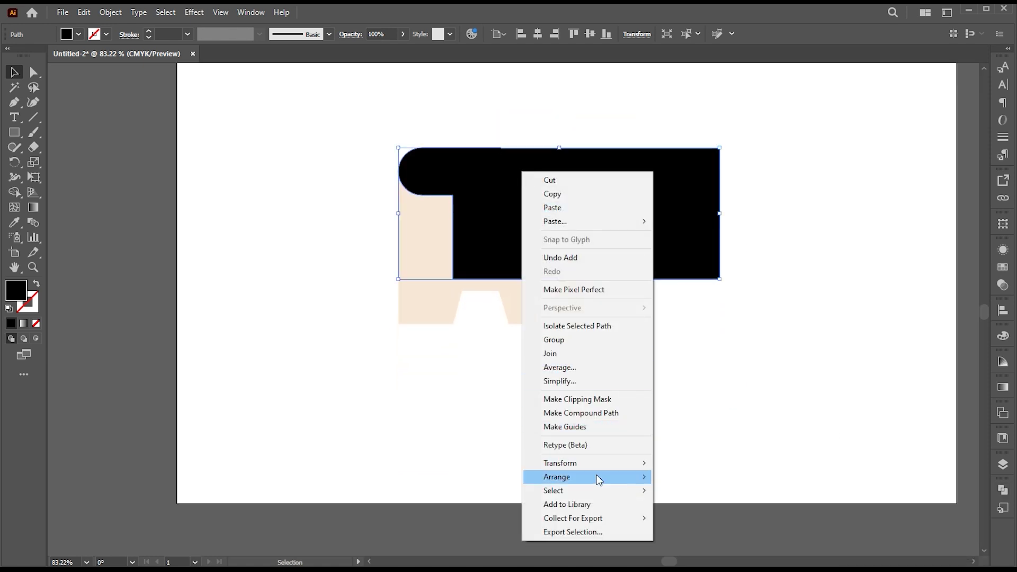
pyautogui.moveTo(604, 481)
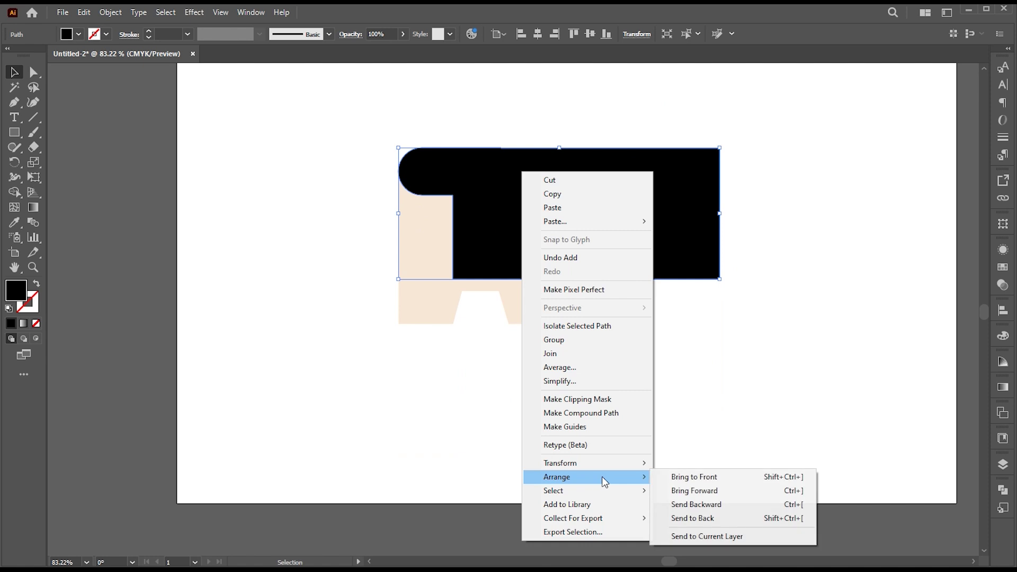
pyautogui.click(713, 513)
pyautogui.click(720, 359)
# Round the A's bottom-left corner to a 58.53 pt curve.
pyautogui.moveTo(642, 322); pyautogui.dragTo(635, 429)
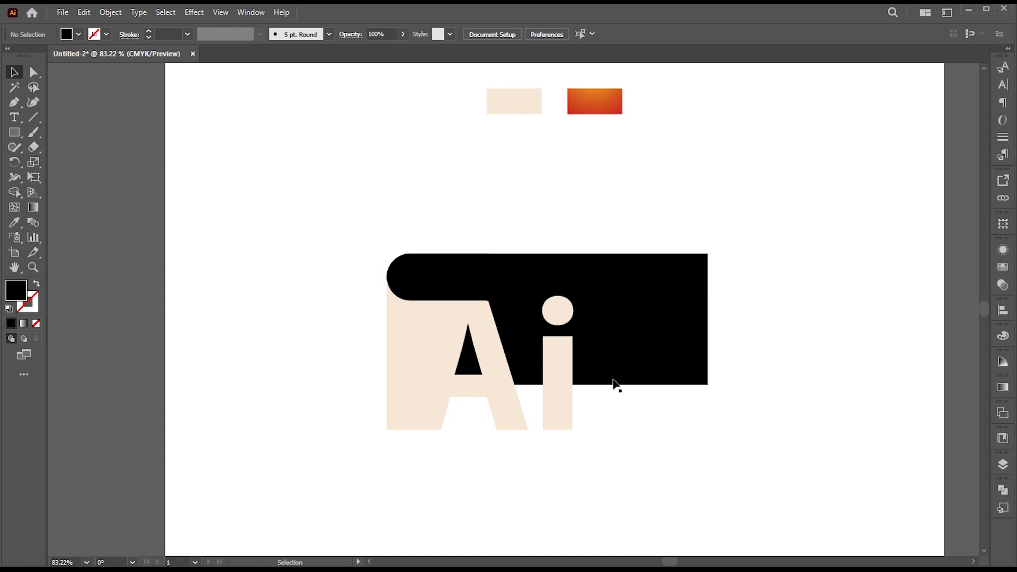
pyautogui.click(413, 401)
pyautogui.press('a')
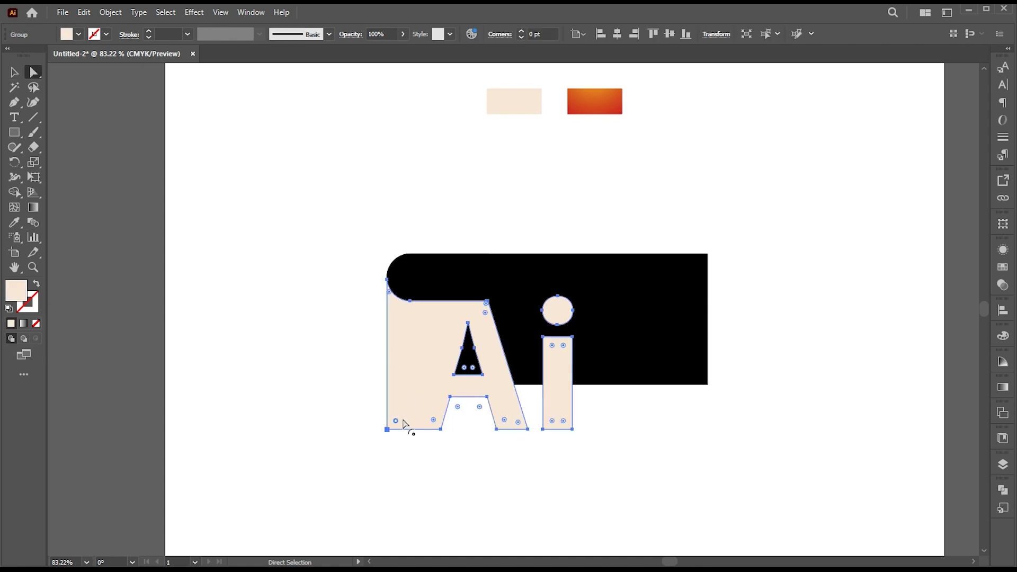
pyautogui.moveTo(404, 424); pyautogui.dragTo(488, 378)
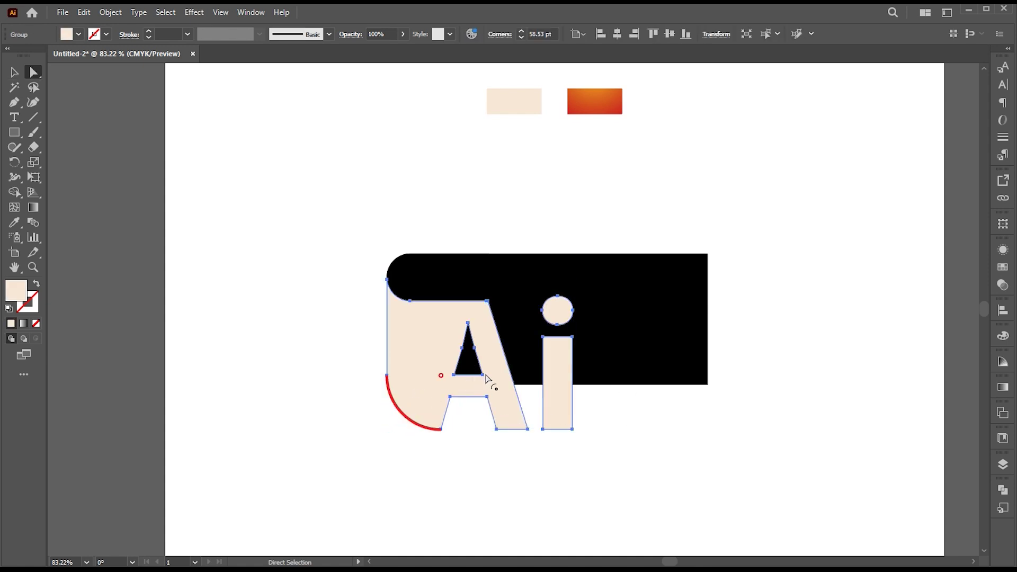
pyautogui.click(491, 488)
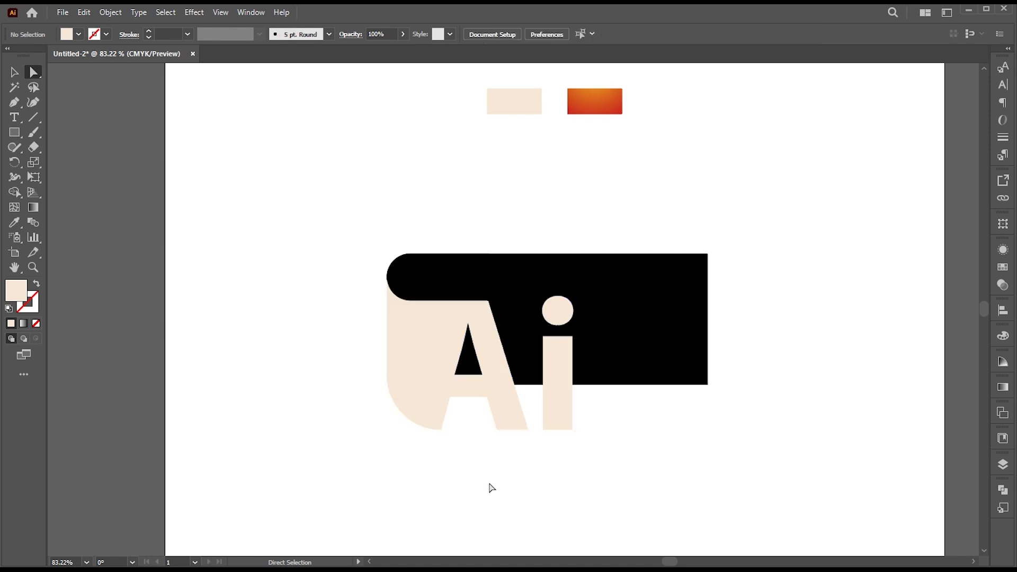
# Nudge the black block's right edge leftward to narrow it.
pyautogui.scroll(1, 657, 366)
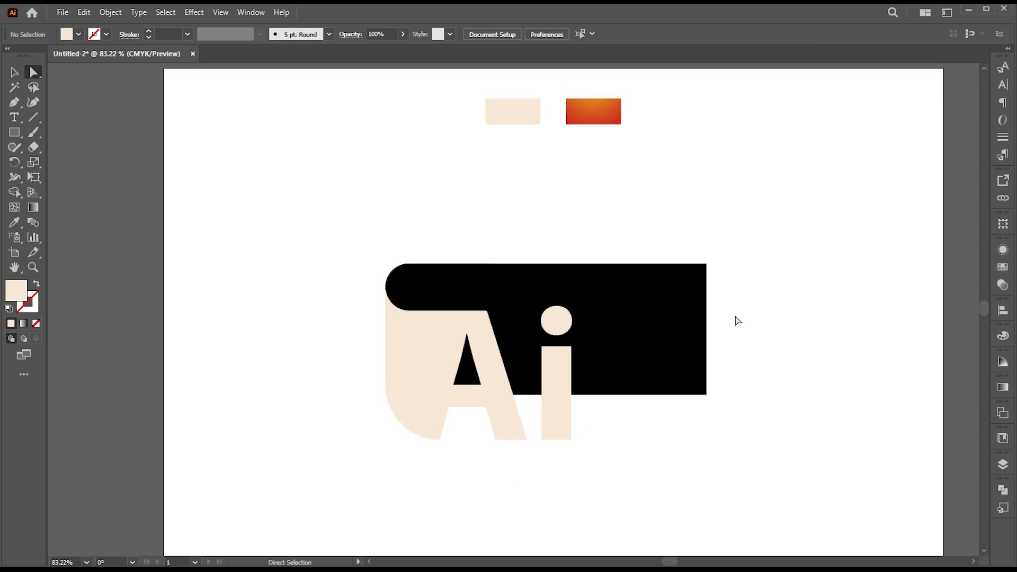
pyautogui.click(706, 345)
pyautogui.hotkey('shift', 'Left')
pyautogui.hotkey('shift', 'Left')
pyautogui.hotkey('shift', 'Left')
pyautogui.hotkey('shift', 'Left')
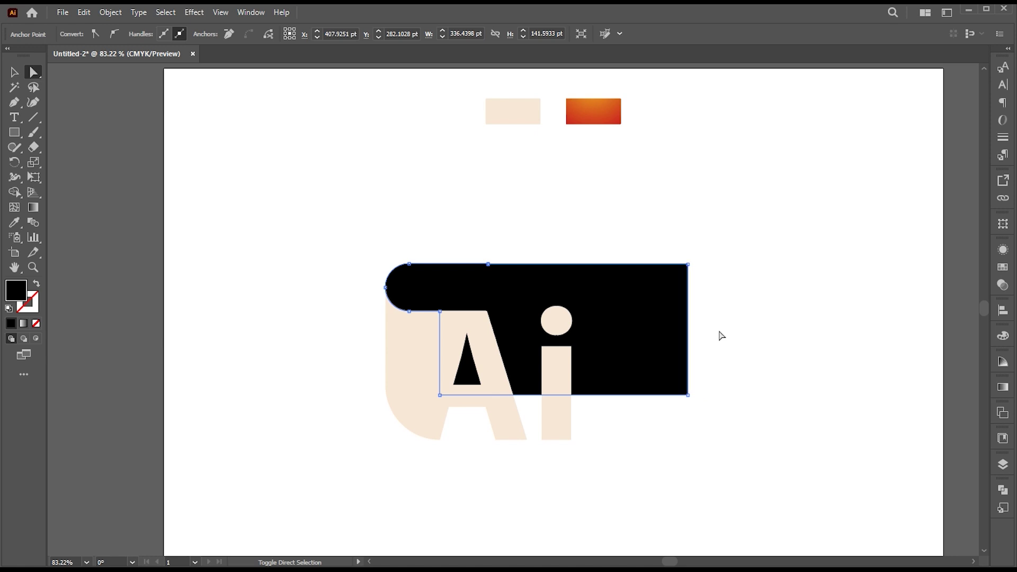
pyautogui.press('v')
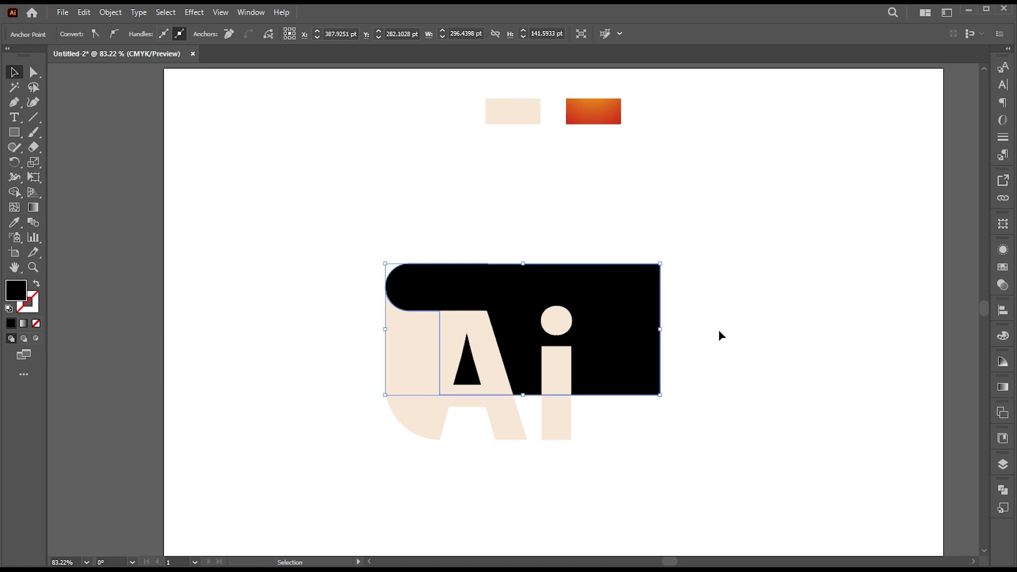
pyautogui.click(712, 369)
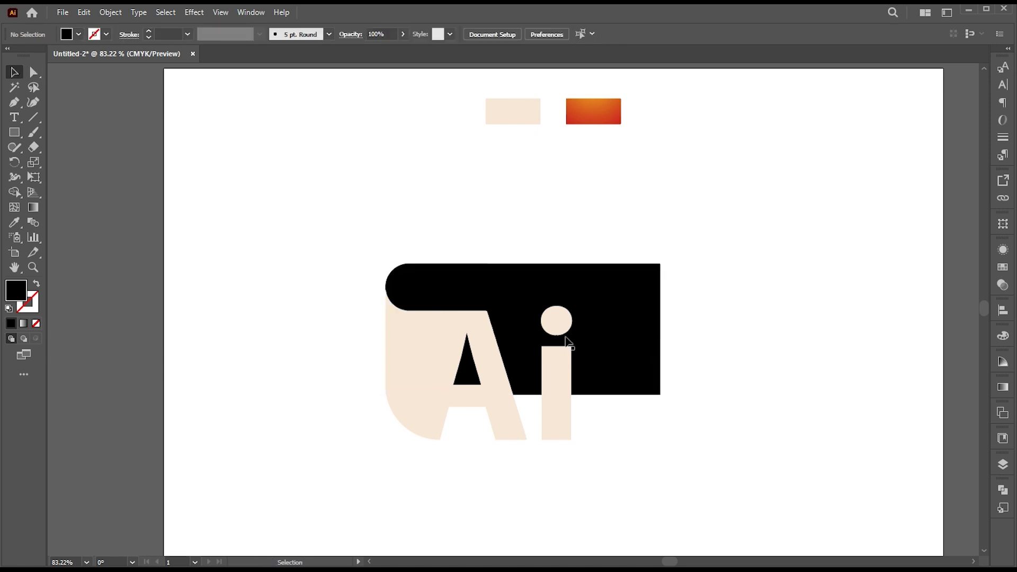
pyautogui.click(593, 312)
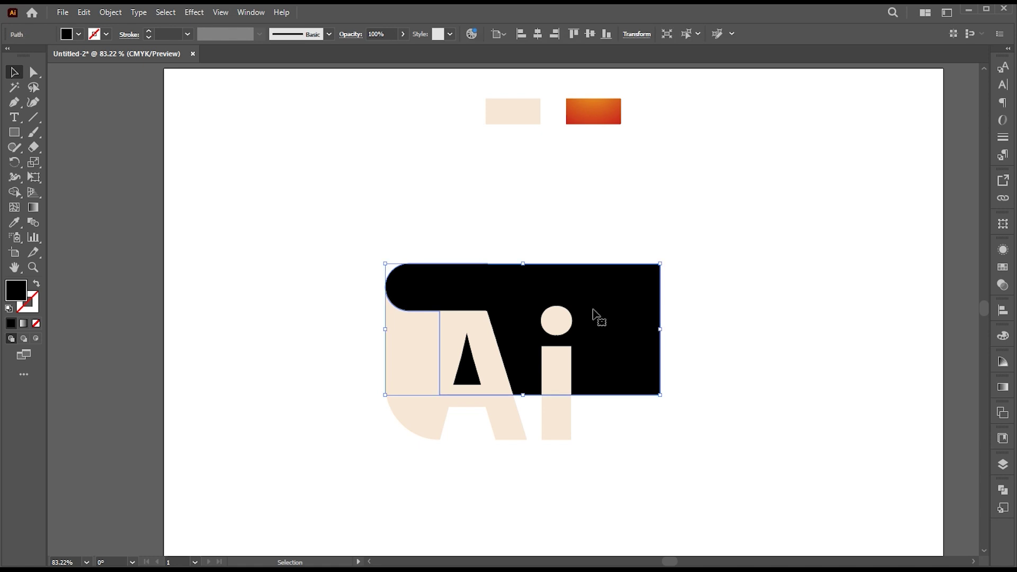
# Fill the block with the orange-red gradient, redrawn radially from yellow top-right to red left.
pyautogui.click(13, 222)
pyautogui.click(593, 118)
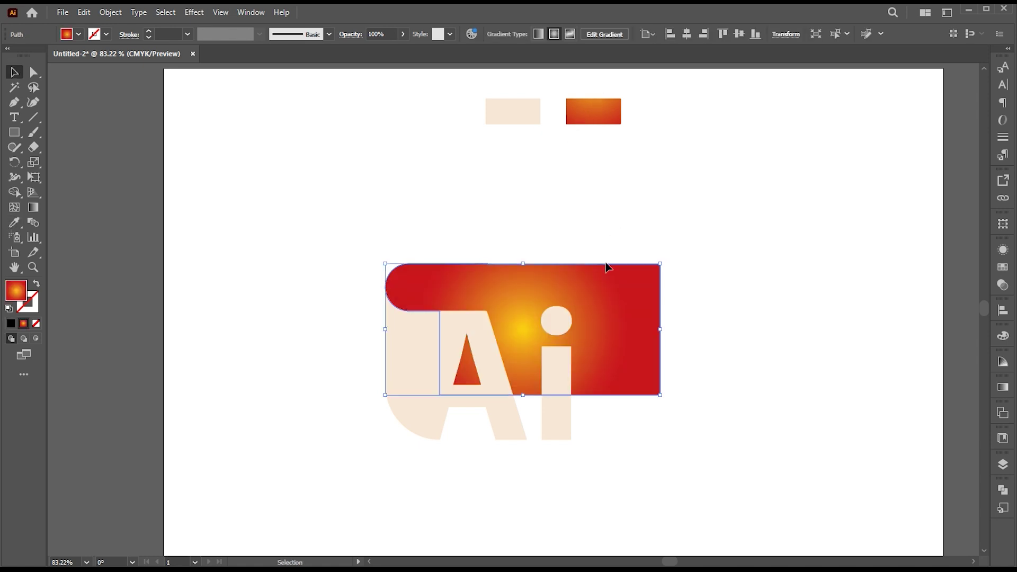
pyautogui.press('g')
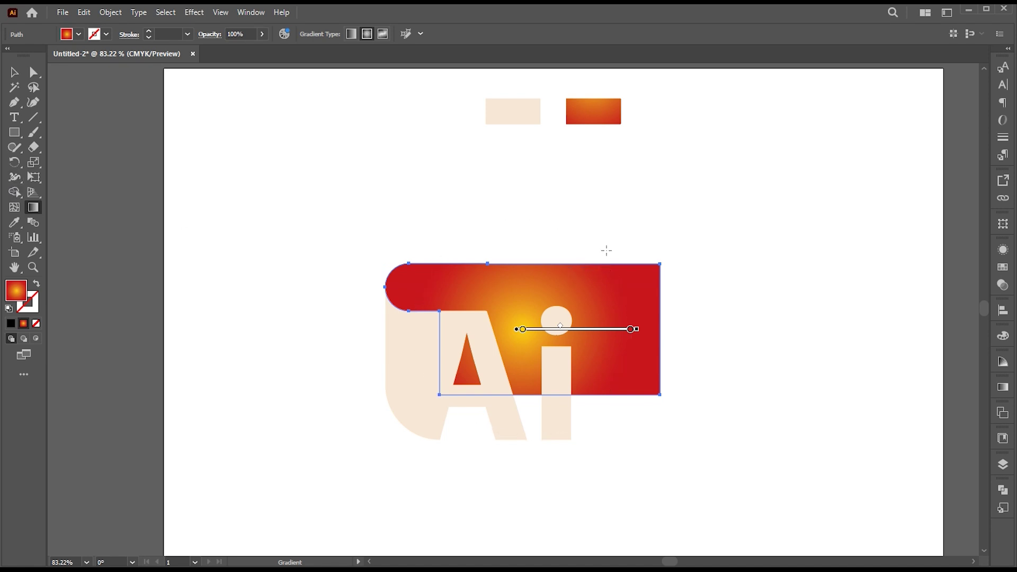
pyautogui.moveTo(597, 243); pyautogui.dragTo(505, 421)
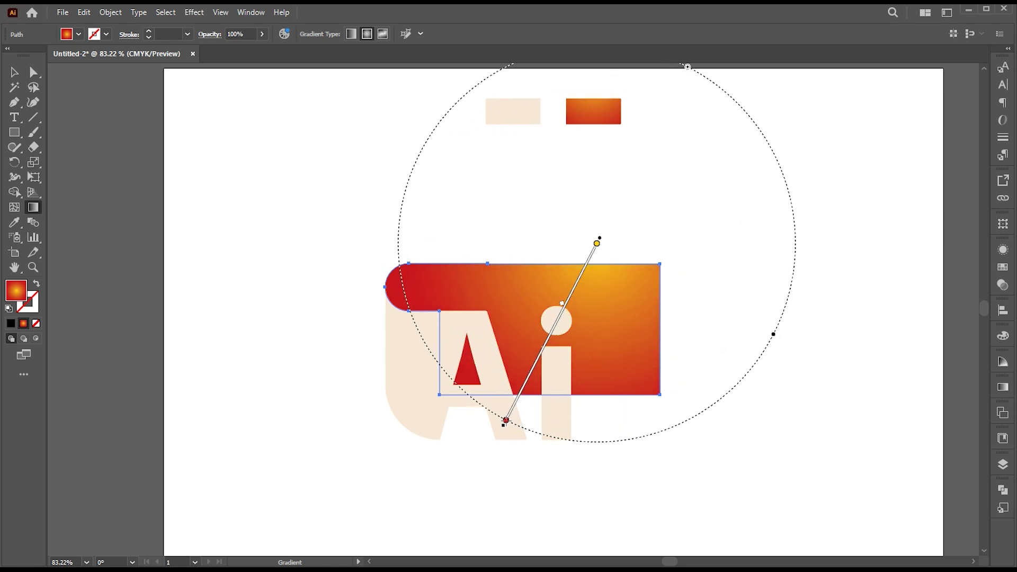
pyautogui.moveTo(561, 304); pyautogui.dragTo(540, 341)
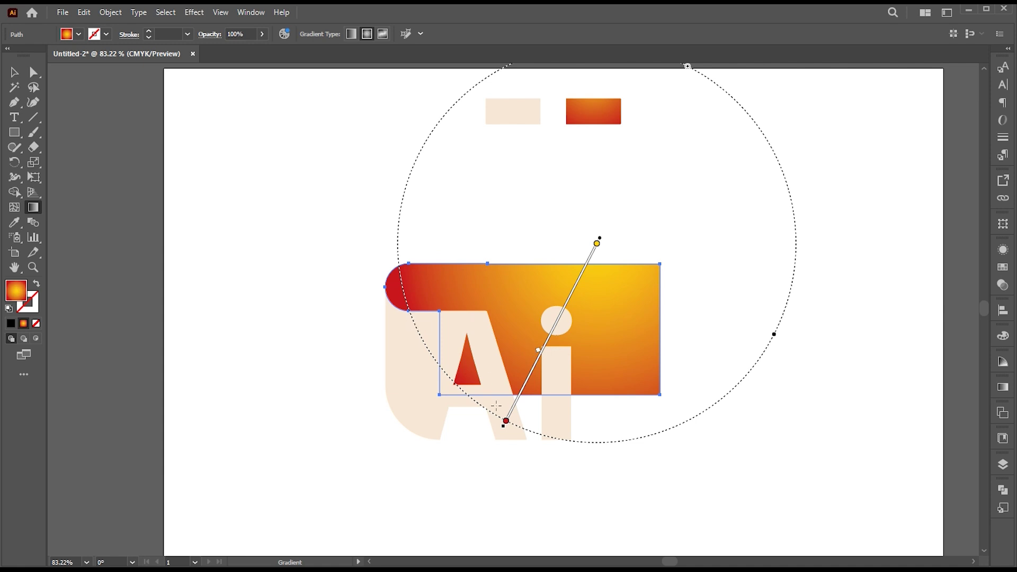
pyautogui.press('v')
pyautogui.click(468, 477)
pyautogui.moveTo(560, 472); pyautogui.dragTo(555, 475)
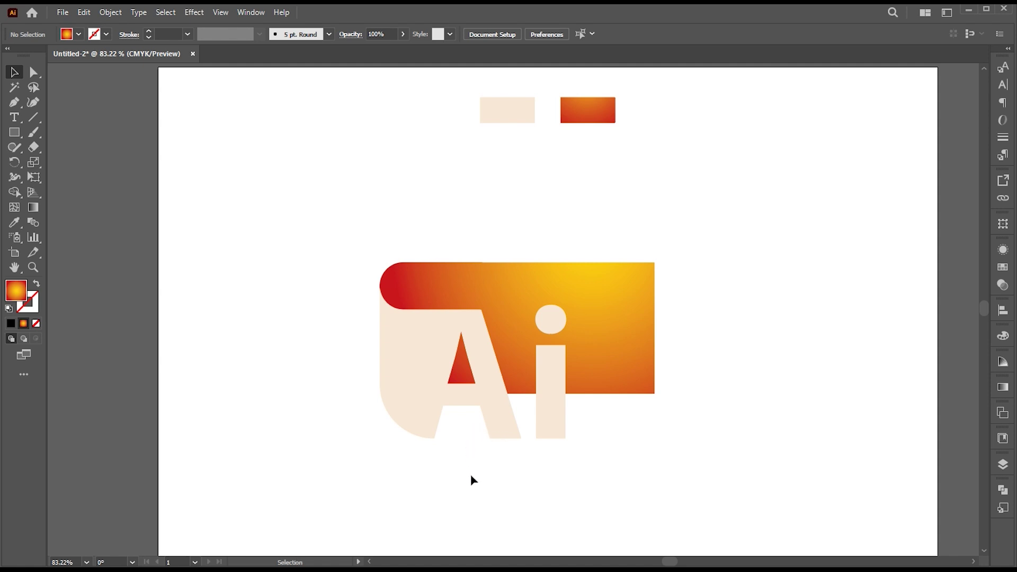
# Duplicate the cream Ai letters to the right of the gradient block.
pyautogui.click(494, 410)
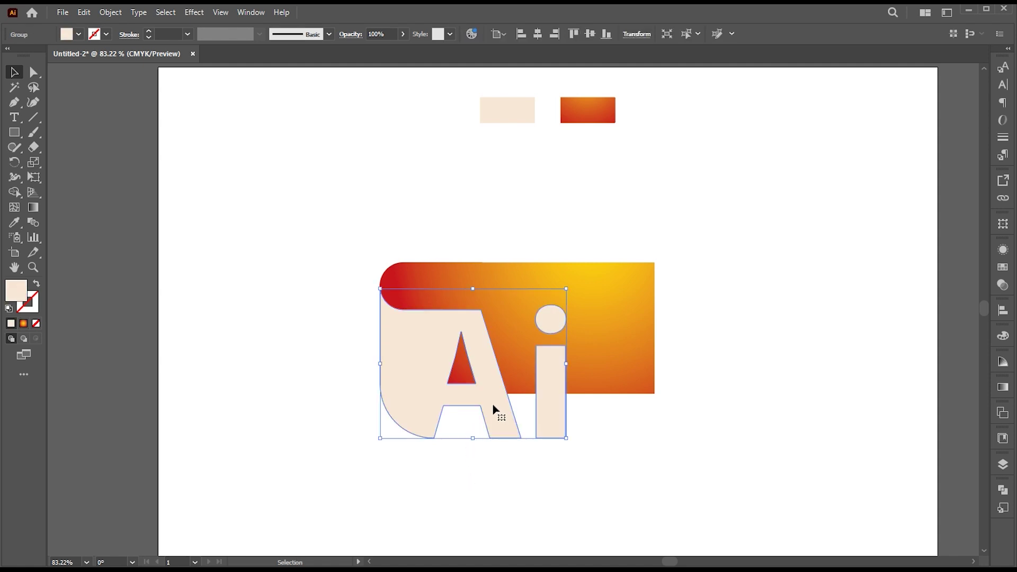
pyautogui.moveTo(493, 409); pyautogui.dragTo(719, 411)
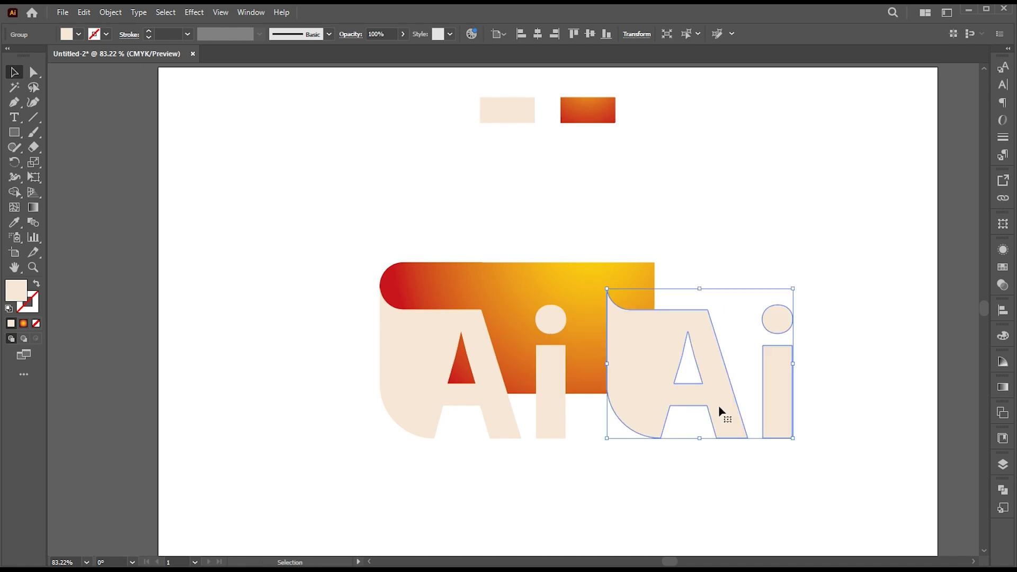
pyautogui.click(669, 447)
pyautogui.click(645, 413)
# Delete the extra left-side anchors and top-left corner from the copied A.
pyautogui.press('a')
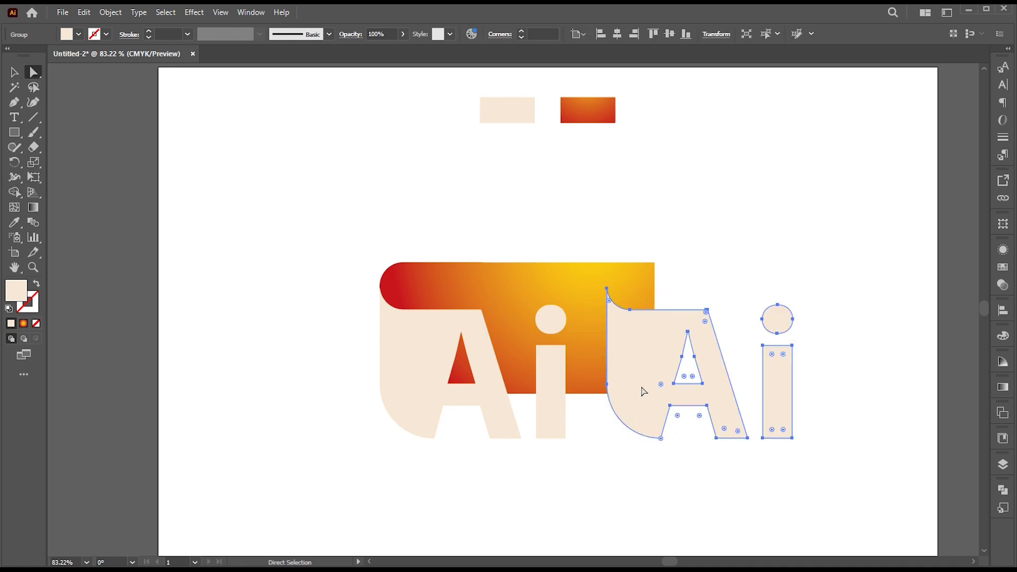
pyautogui.press('v')
pyautogui.click(642, 485)
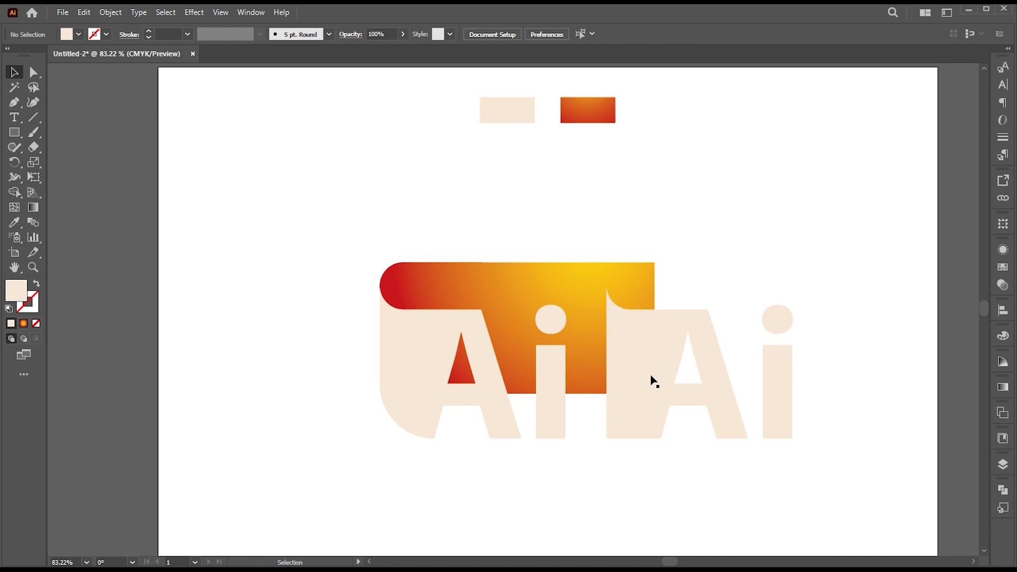
pyautogui.click(651, 364)
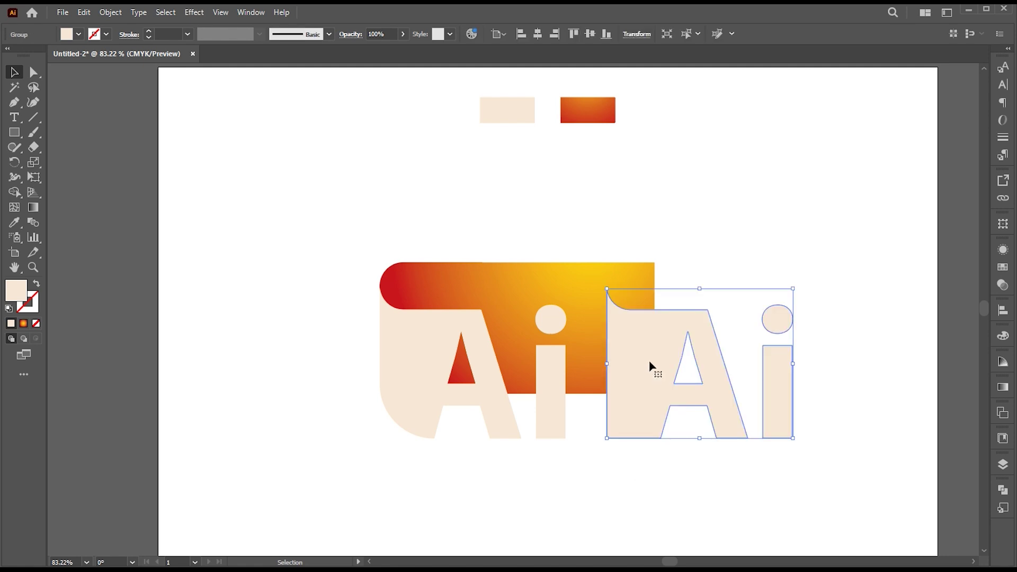
pyautogui.press('p')
pyautogui.keyDown('ctrl'); pyautogui.click(660, 317); pyautogui.keyUp('ctrl')
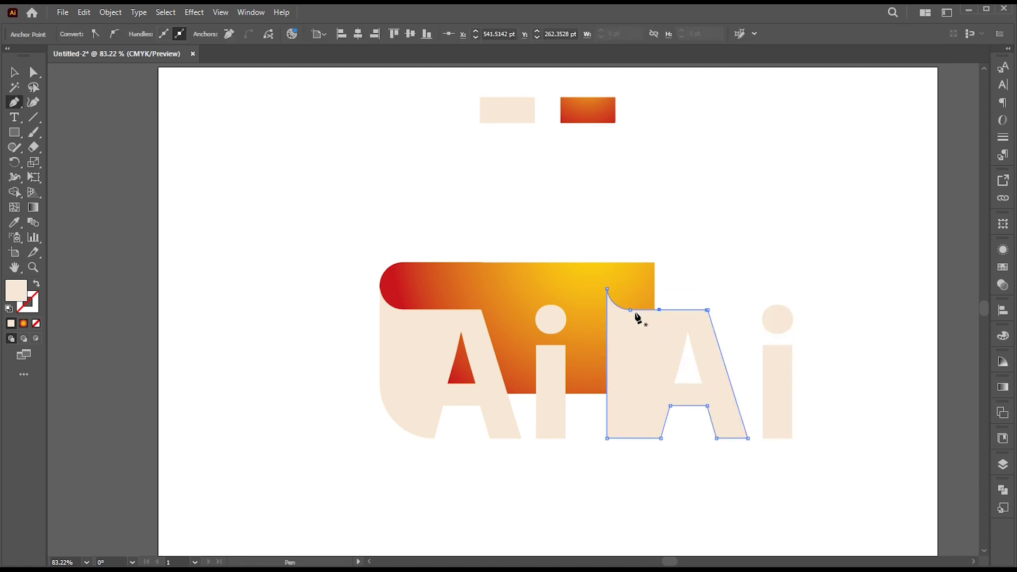
pyautogui.click(630, 310)
pyautogui.click(607, 290)
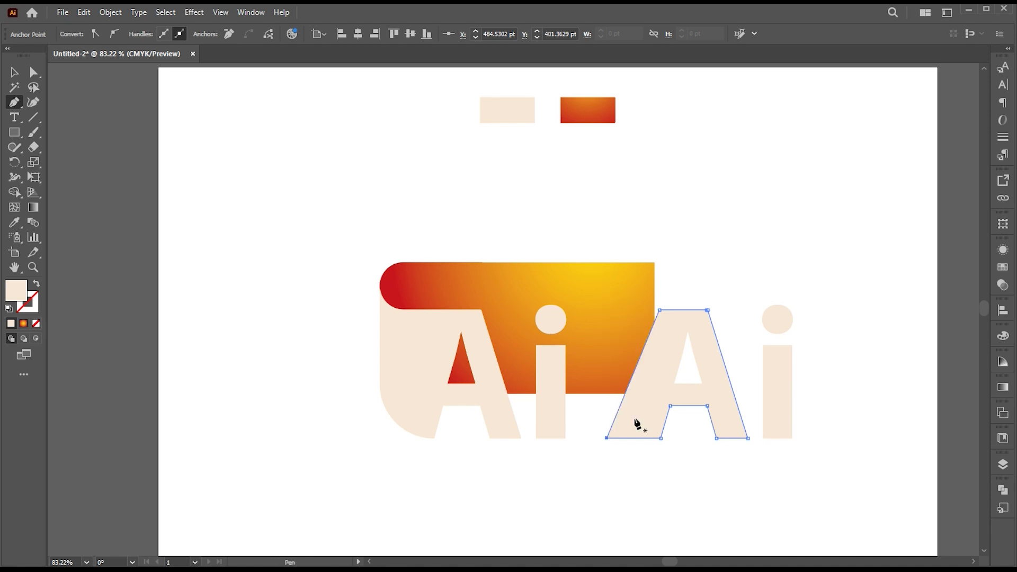
# Slide the copied A's bottom-left foot right to form a slanted left leg.
pyautogui.keyDown('ctrl'); pyautogui.click(607, 438); pyautogui.keyUp('ctrl')
pyautogui.moveTo(607, 439); pyautogui.dragTo(627, 442)
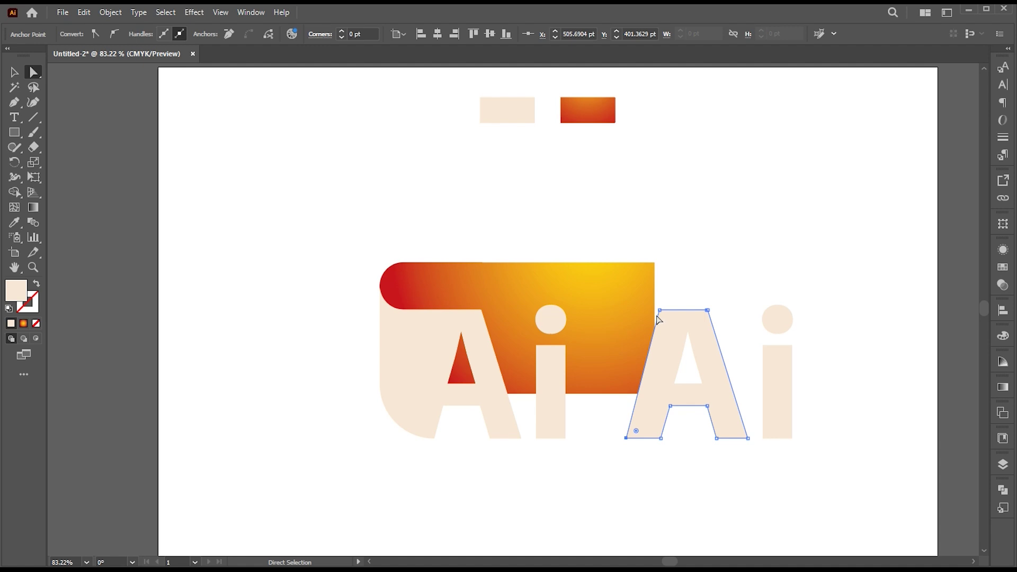
pyautogui.click(670, 448)
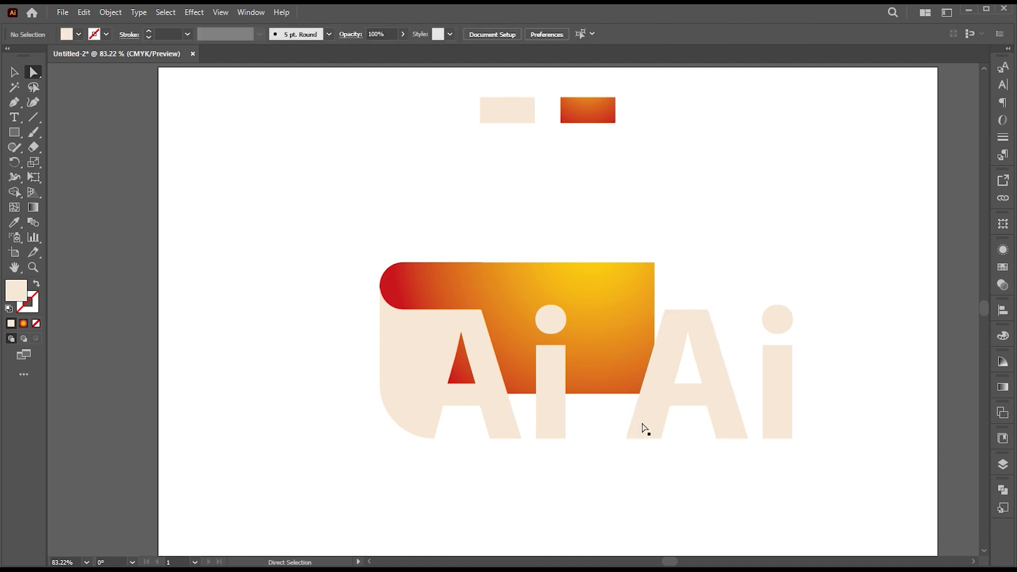
pyautogui.moveTo(634, 416); pyautogui.dragTo(638, 413)
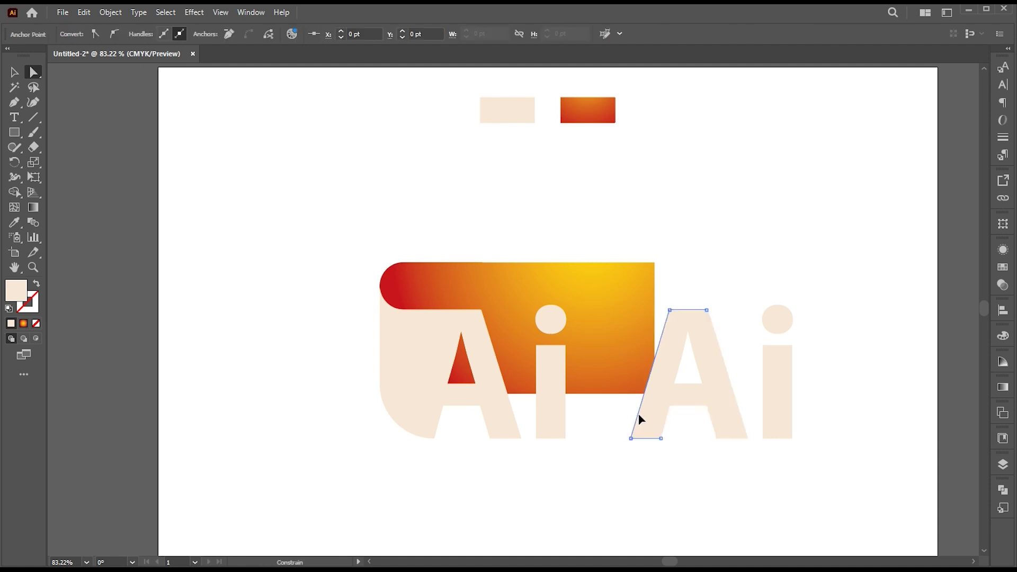
pyautogui.click(697, 522)
pyautogui.press('v')
pyautogui.click(722, 432)
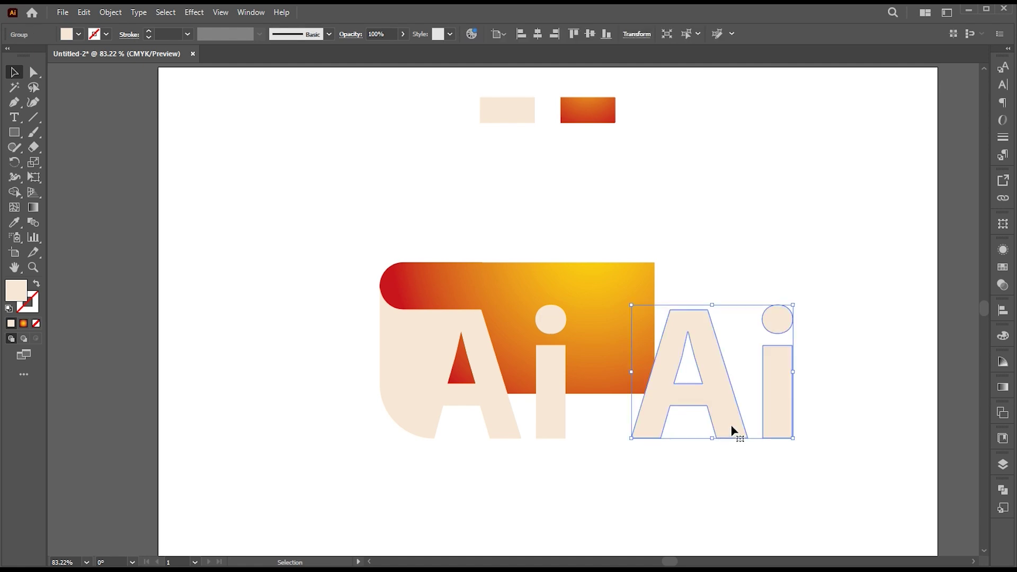
# Move the copied Ai onto the original letters and fill it black.
pyautogui.moveTo(735, 425); pyautogui.dragTo(508, 430)
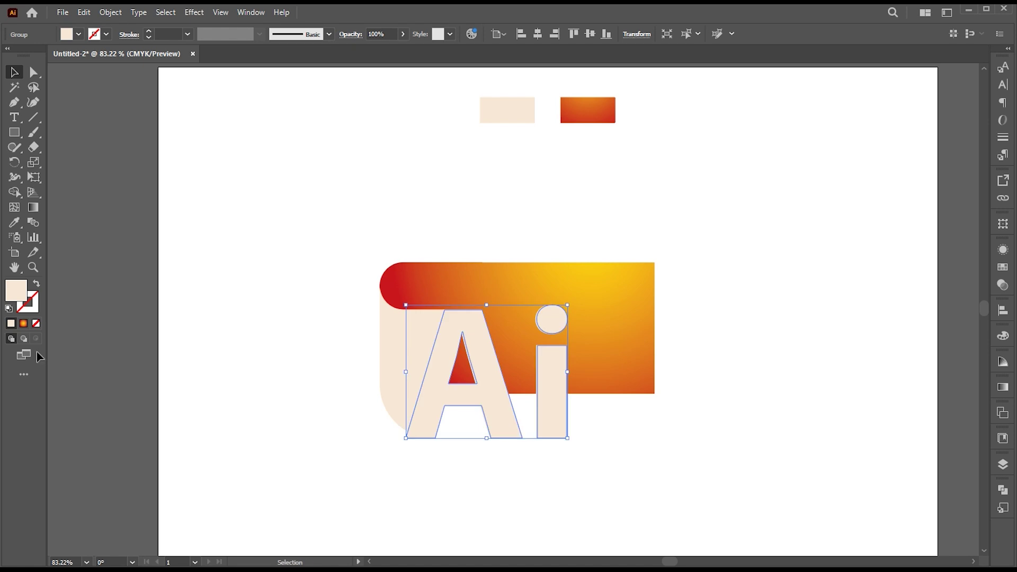
pyautogui.doubleClick(19, 294)
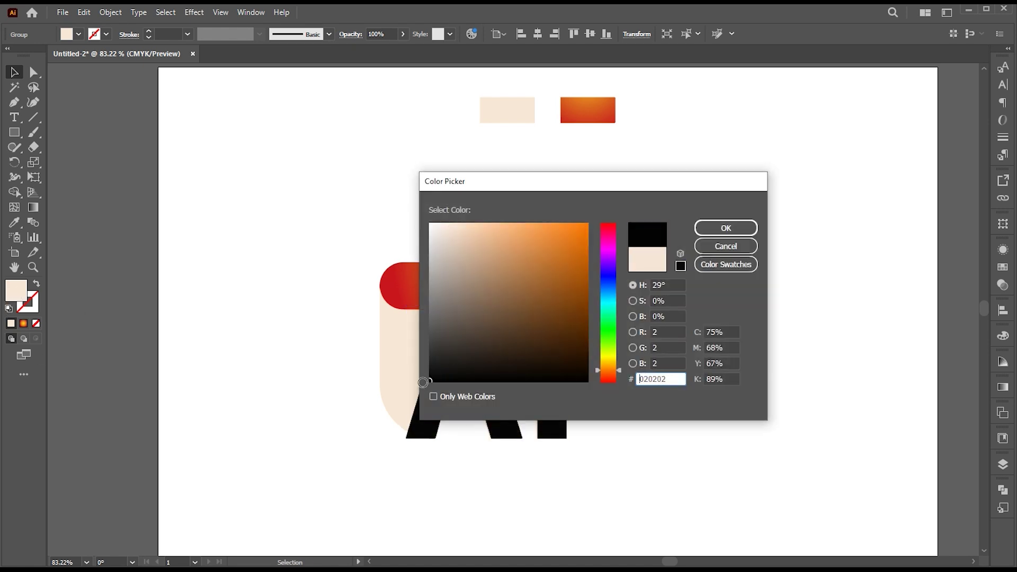
pyautogui.click(747, 229)
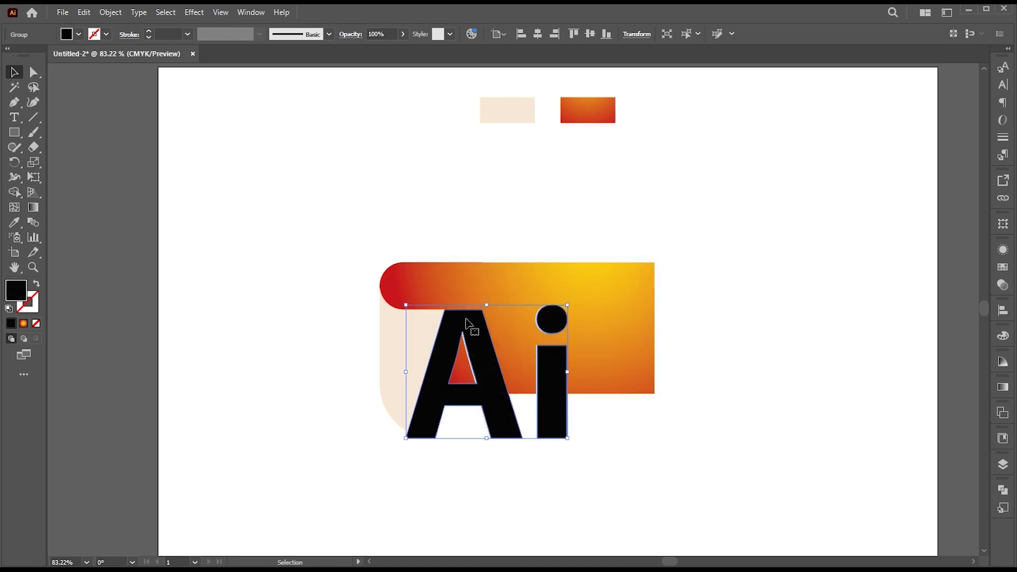
# Send the black letters behind the cream ones, offset right and down, and shorten from the top.
pyautogui.moveTo(466, 323); pyautogui.dragTo(462, 224)
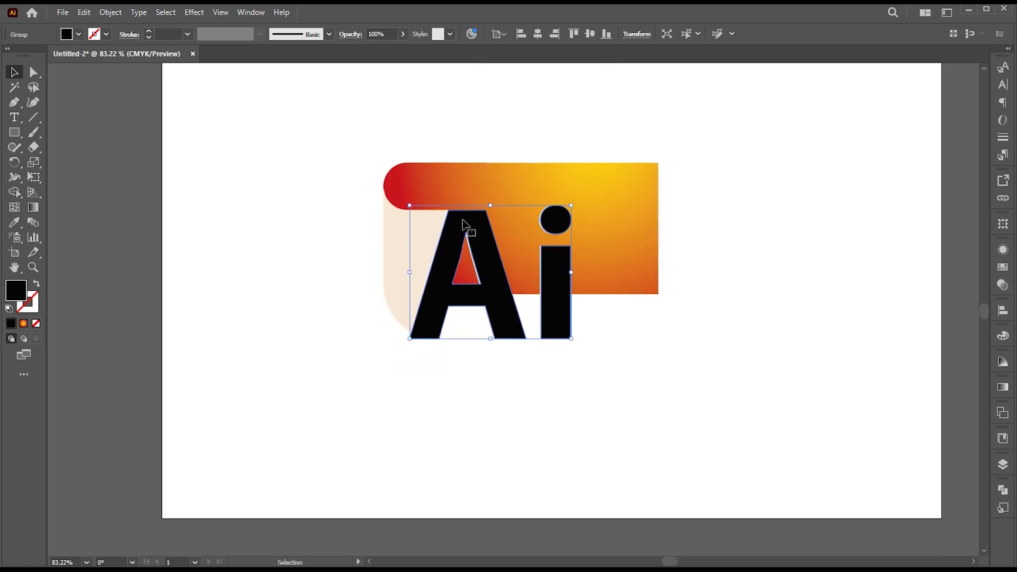
pyautogui.rightClick(463, 224)
pyautogui.moveTo(551, 453)
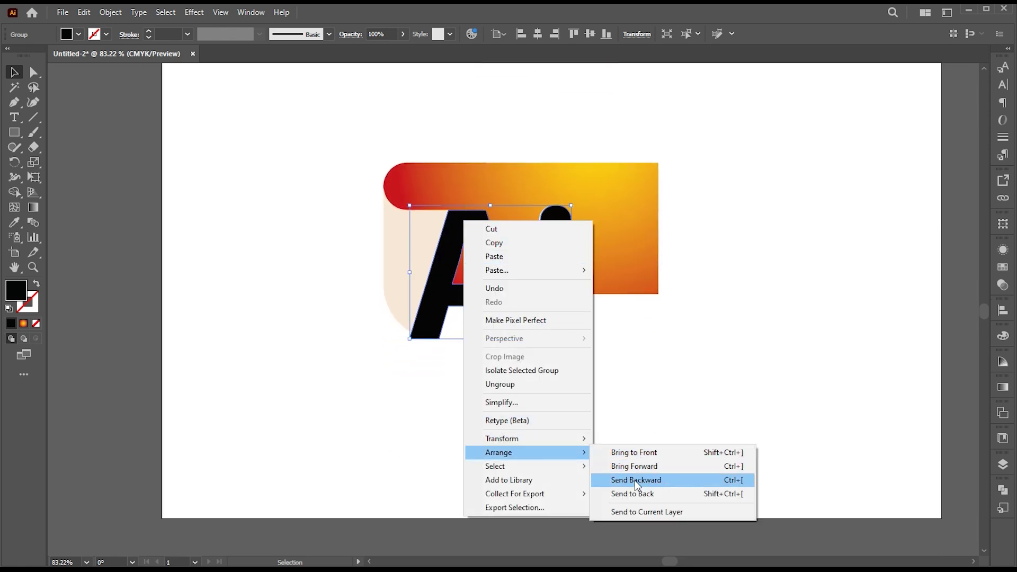
pyautogui.click(635, 480)
pyautogui.click(581, 298)
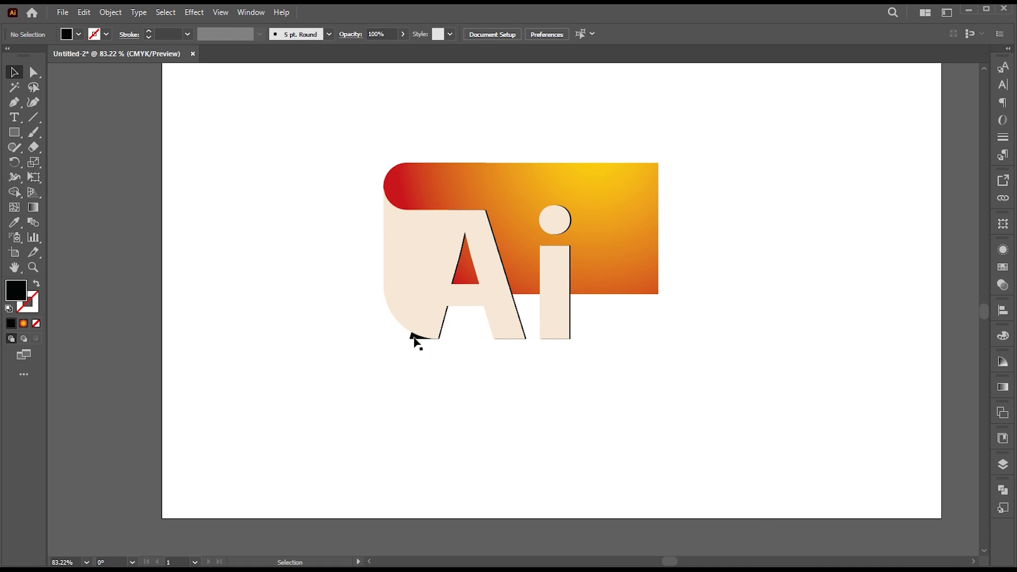
pyautogui.moveTo(412, 336); pyautogui.dragTo(451, 345)
pyautogui.moveTo(527, 211)
pyautogui.mouseDown()
pyautogui.moveTo(518, 242)
pyautogui.moveTo(529, 225)
pyautogui.mouseUp()
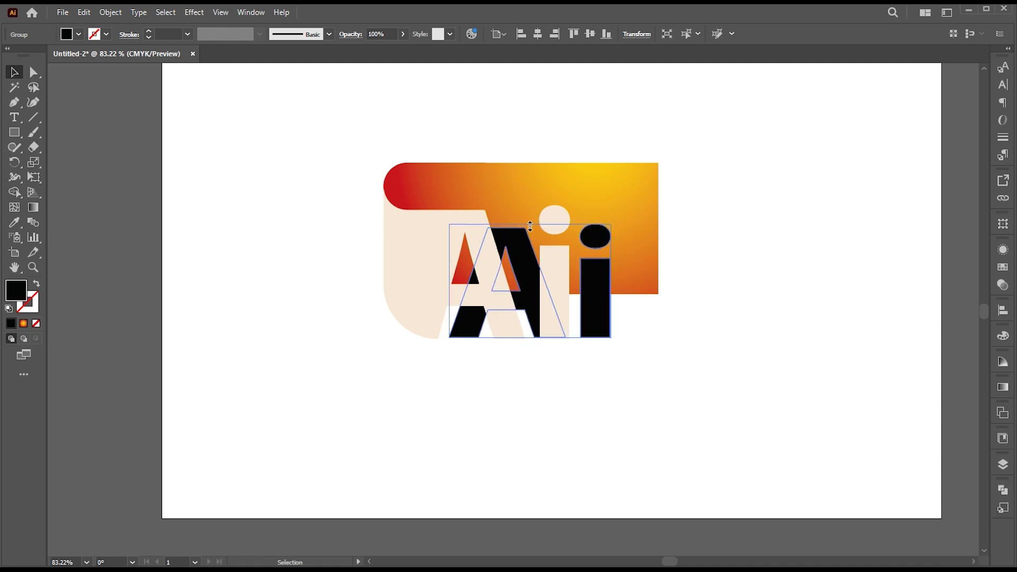
# Apply a Gaussian Blur of about 8.7 pixels to the black Ai shadow letters.
pyautogui.click(190, 13)
pyautogui.moveTo(211, 222)
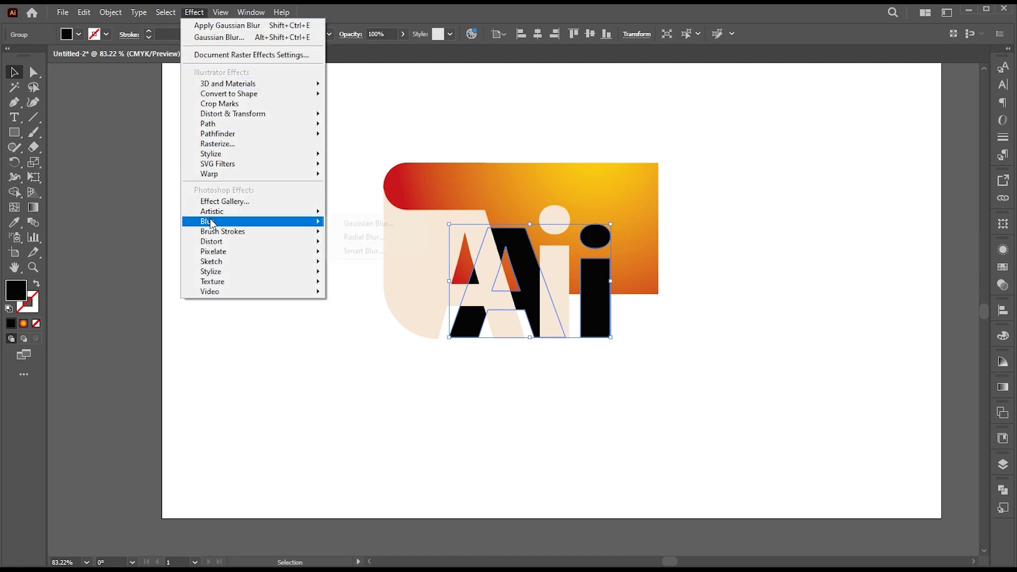
pyautogui.click(358, 224)
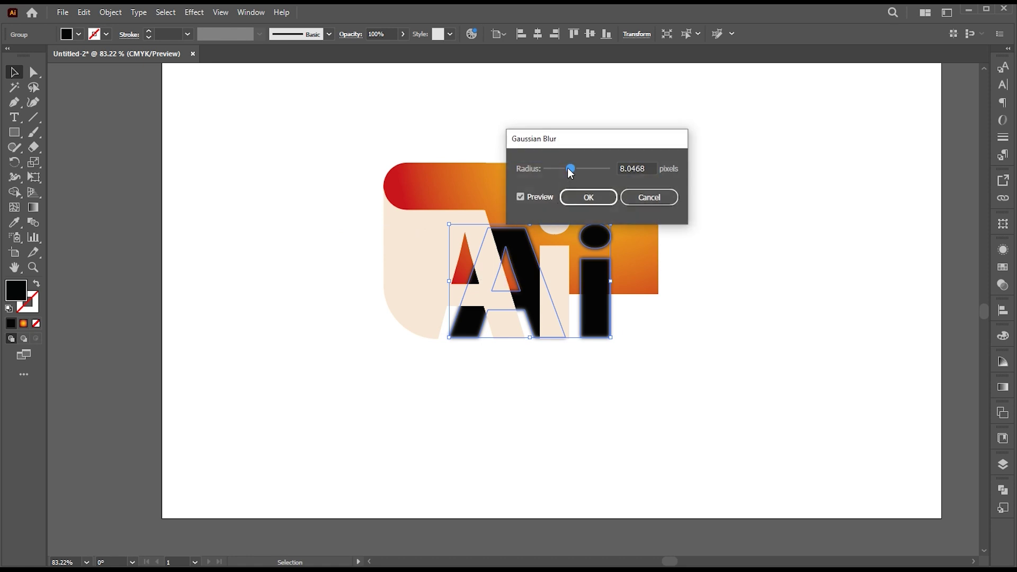
pyautogui.moveTo(568, 167); pyautogui.dragTo(576, 168)
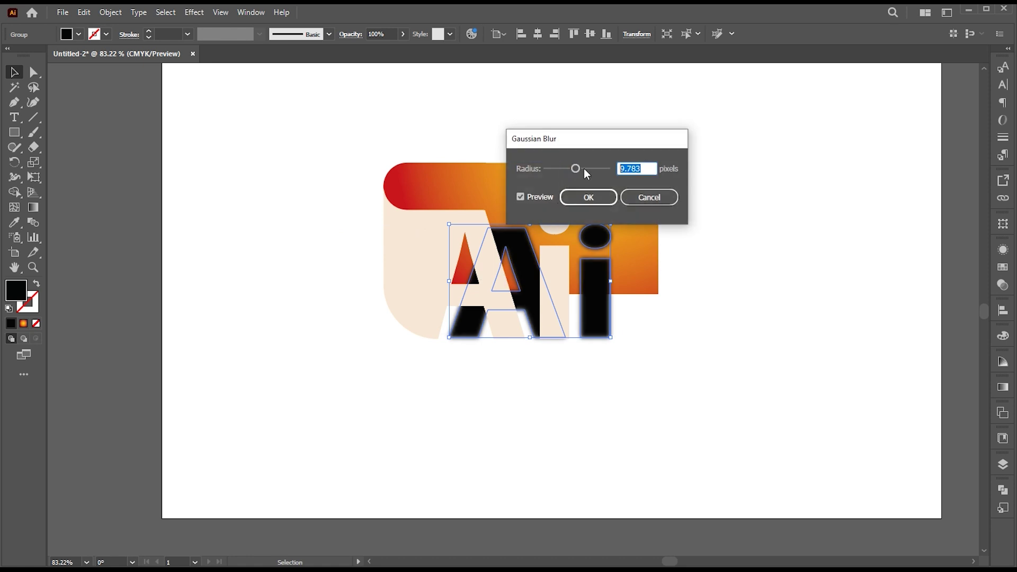
pyautogui.press('Return')
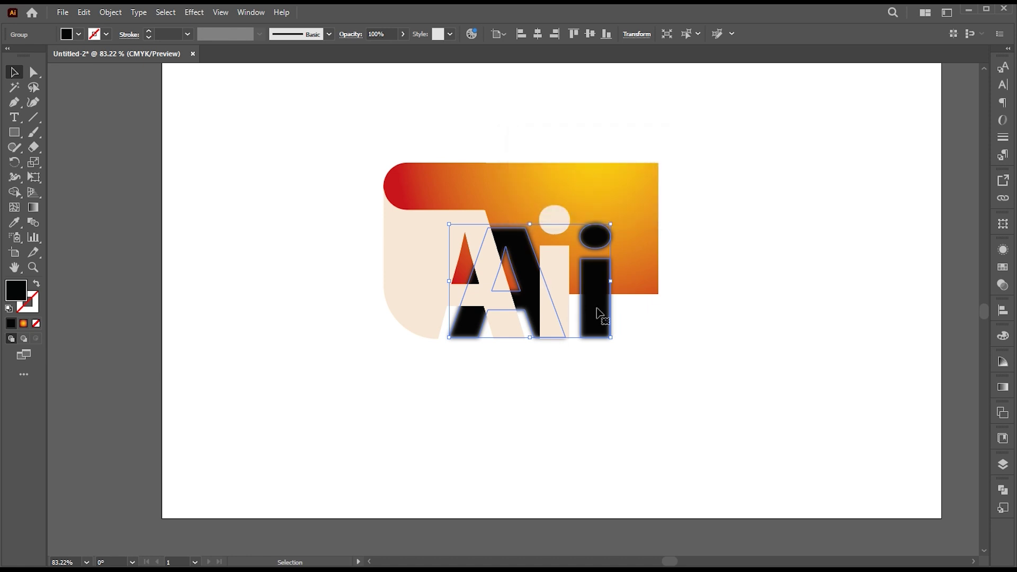
# Set the shadow letters to Multiply blending at 50% opacity.
pyautogui.click(1006, 286)
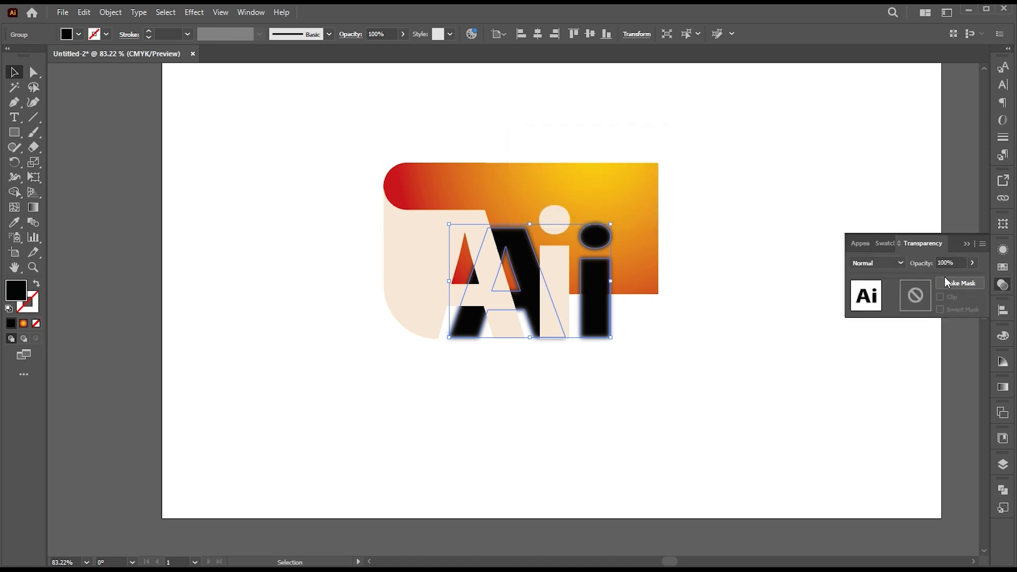
pyautogui.click(878, 263)
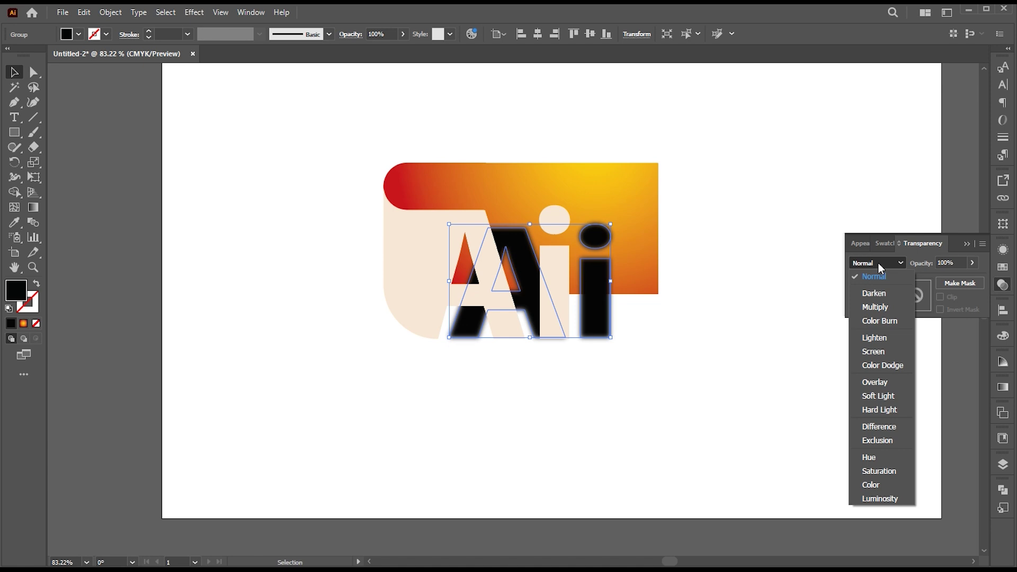
pyautogui.click(876, 307)
pyautogui.moveTo(975, 272); pyautogui.dragTo(948, 283)
pyautogui.write('50')
pyautogui.press('Return')
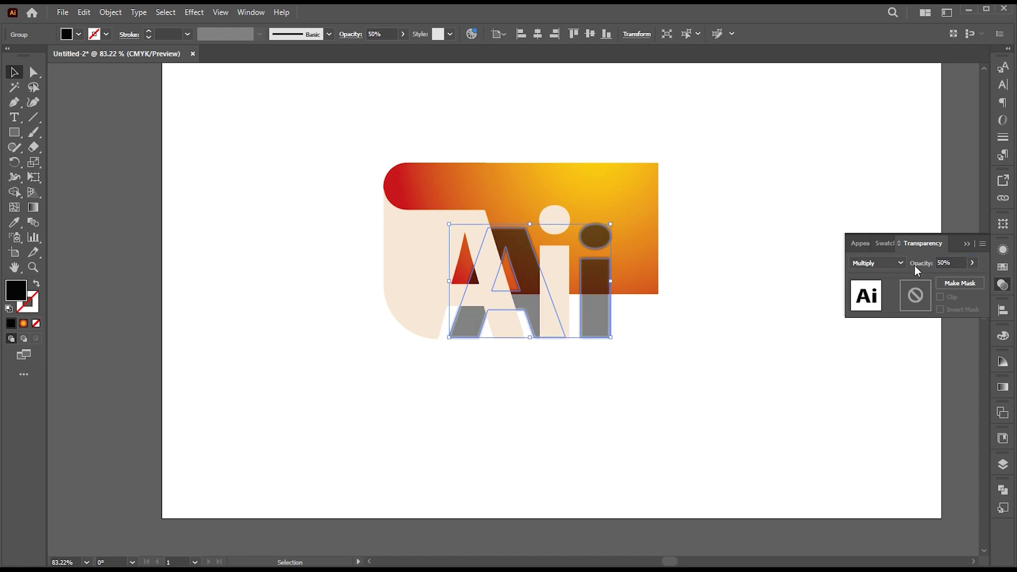
pyautogui.click(966, 243)
# Deselect, then select the shadow letter group and all of the artwork.
pyautogui.click(725, 381)
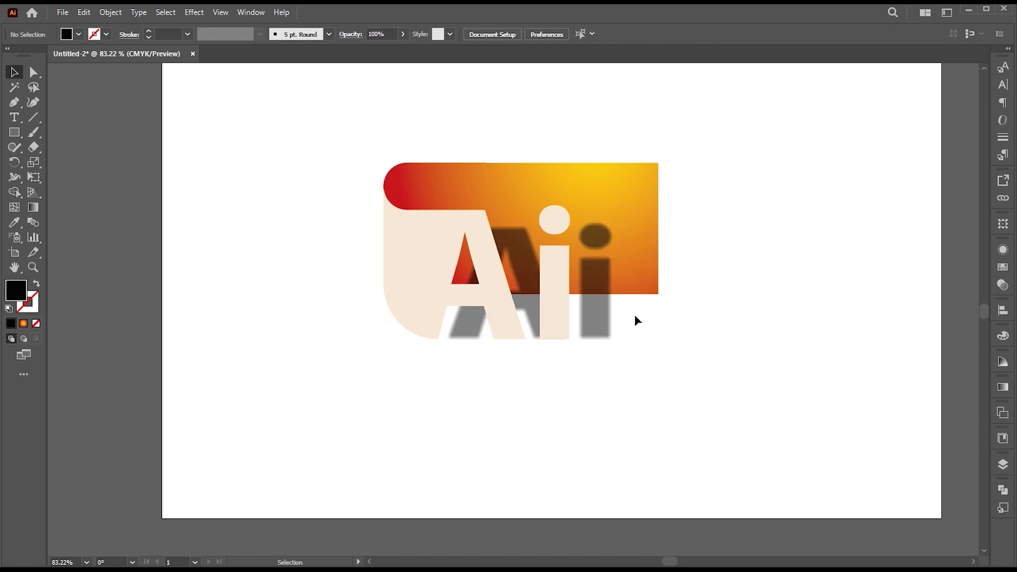
pyautogui.click(609, 318)
pyautogui.keyDown('shift'); pyautogui.click(631, 272); pyautogui.keyUp('shift')
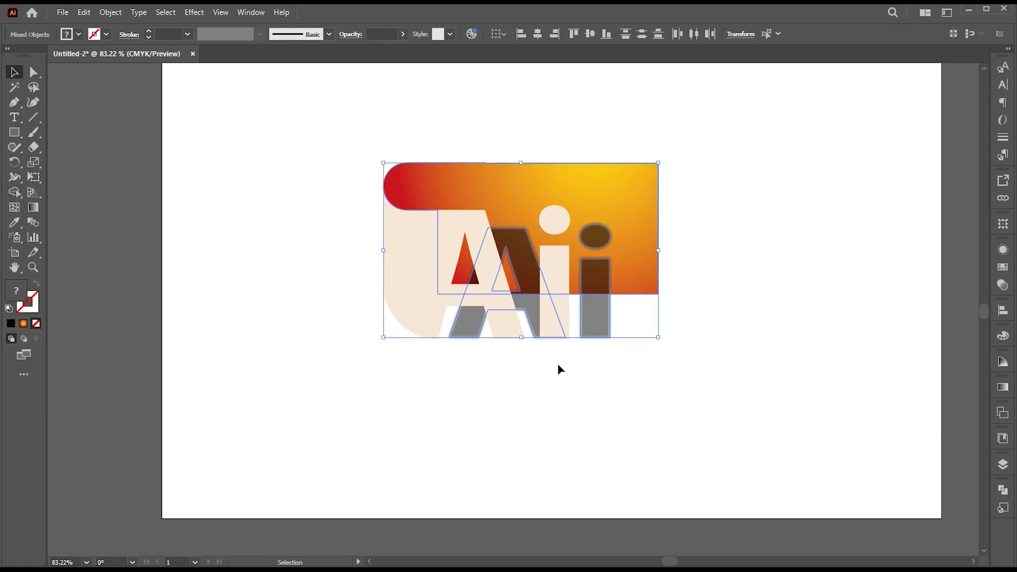
# Try Shape Builder, then direct-select the shadow pieces below the A and the i.
pyautogui.click(22, 196)
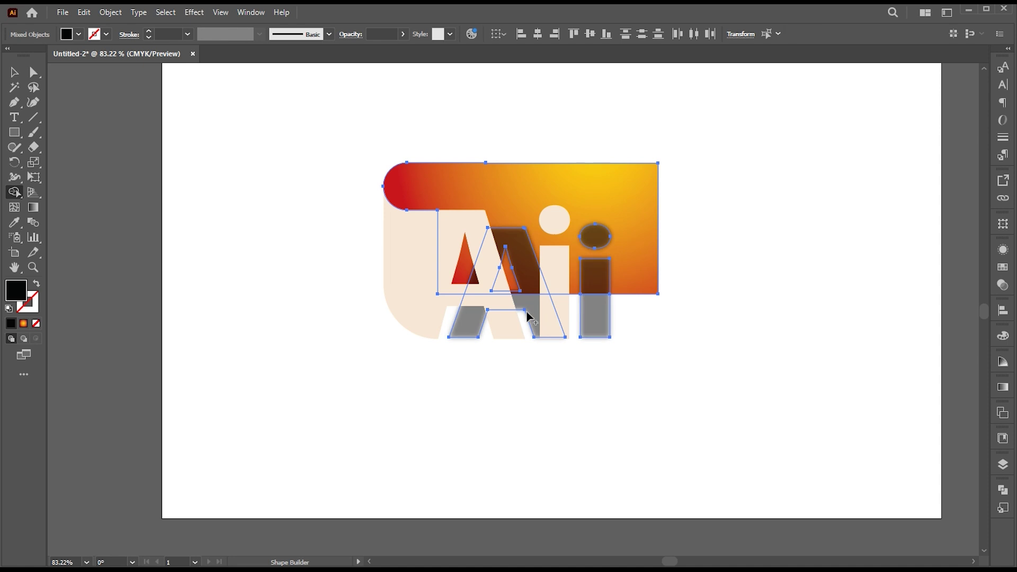
pyautogui.press('v')
pyautogui.click(568, 407)
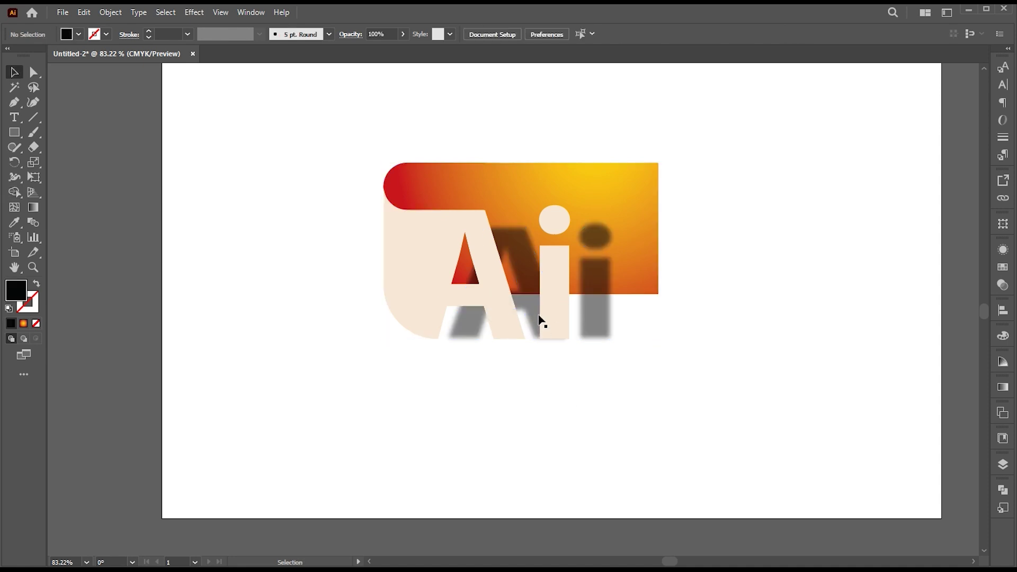
pyautogui.press('a')
pyautogui.click(531, 313)
pyautogui.keyDown('shift'); pyautogui.click(595, 321); pyautogui.keyUp('shift')
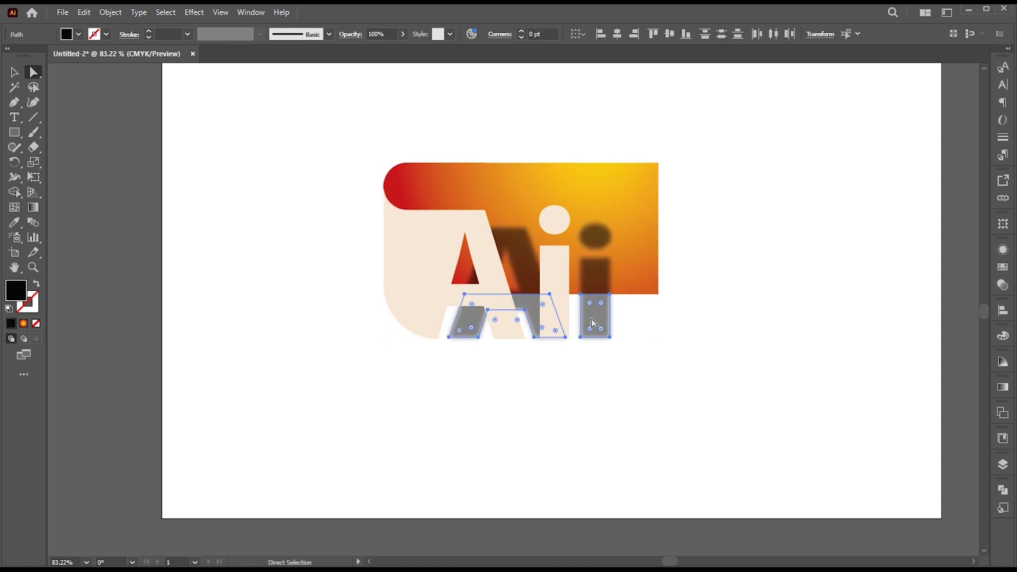
# Isolate the shadow group, skew its bottom anchors left and lift the bottom-left corner.
pyautogui.press('v')
pyautogui.doubleClick(594, 320)
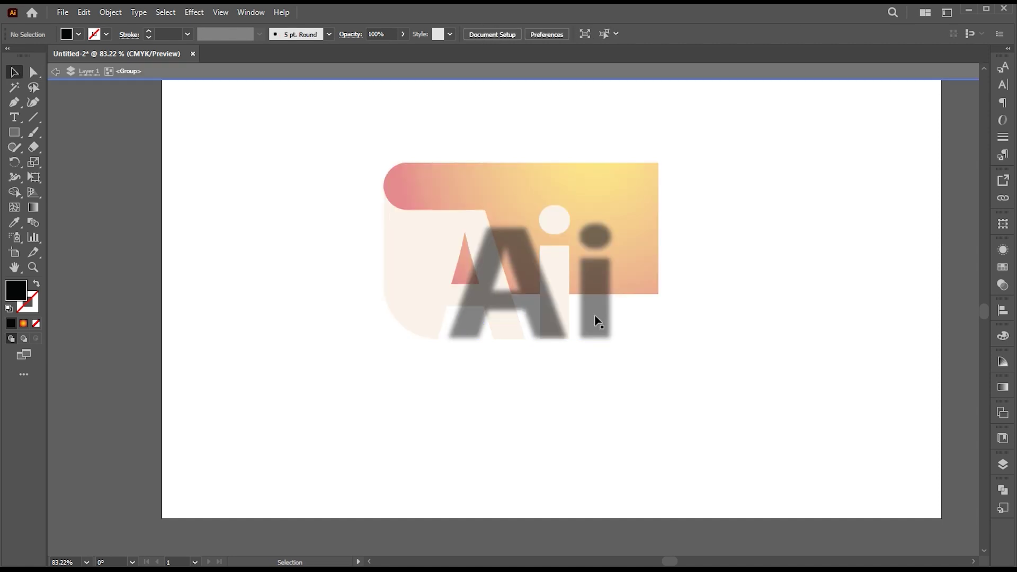
pyautogui.click(546, 316)
pyautogui.press('a')
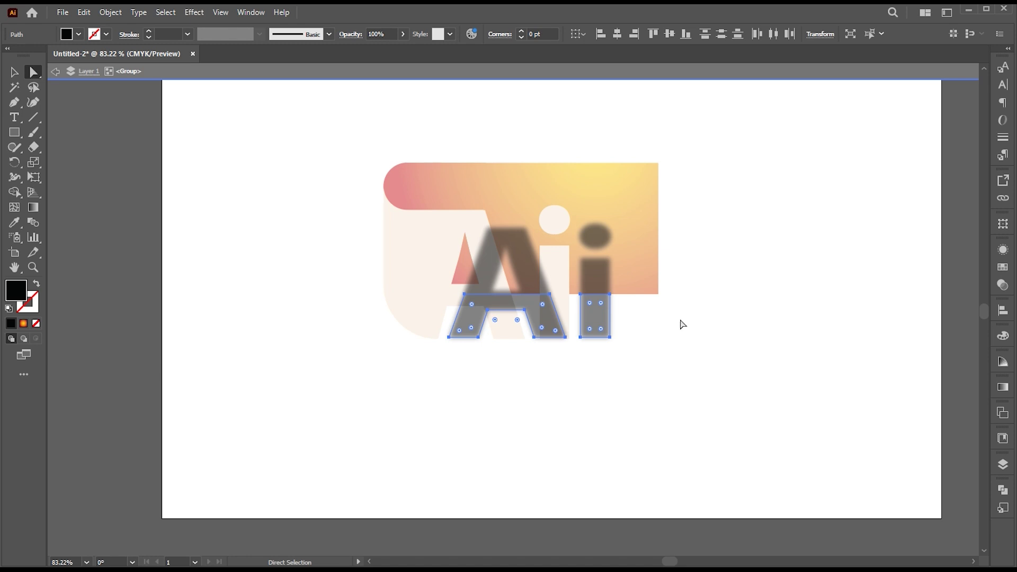
pyautogui.moveTo(683, 322); pyautogui.dragTo(432, 355)
pyautogui.scroll(5, 447, 343)
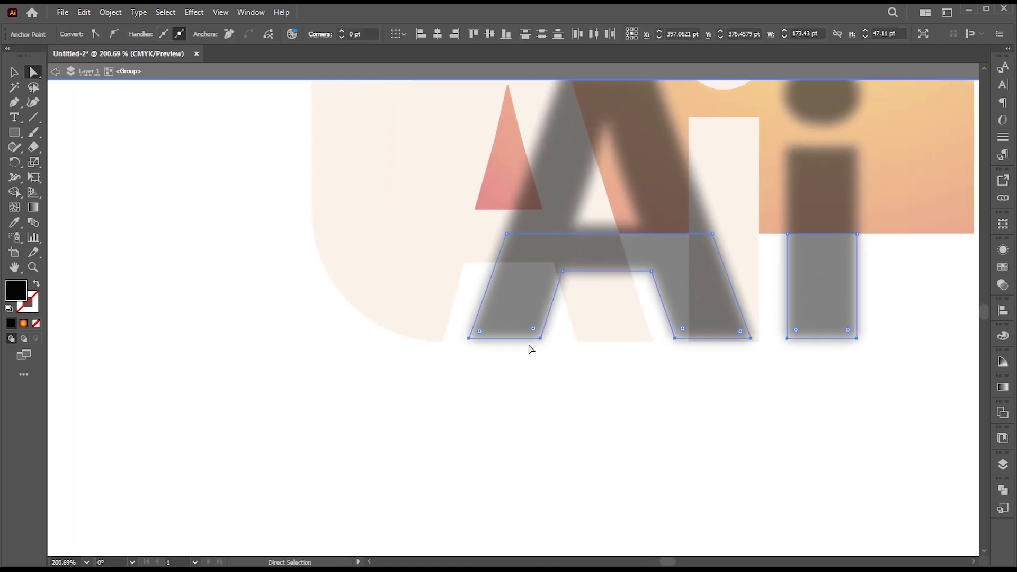
pyautogui.moveTo(541, 341); pyautogui.dragTo(440, 344)
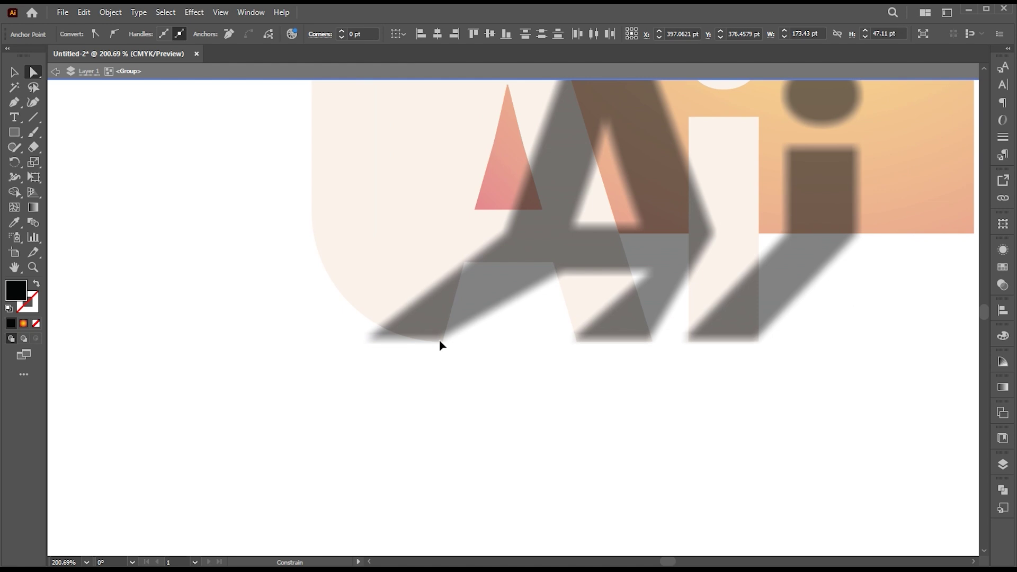
pyautogui.click(390, 347)
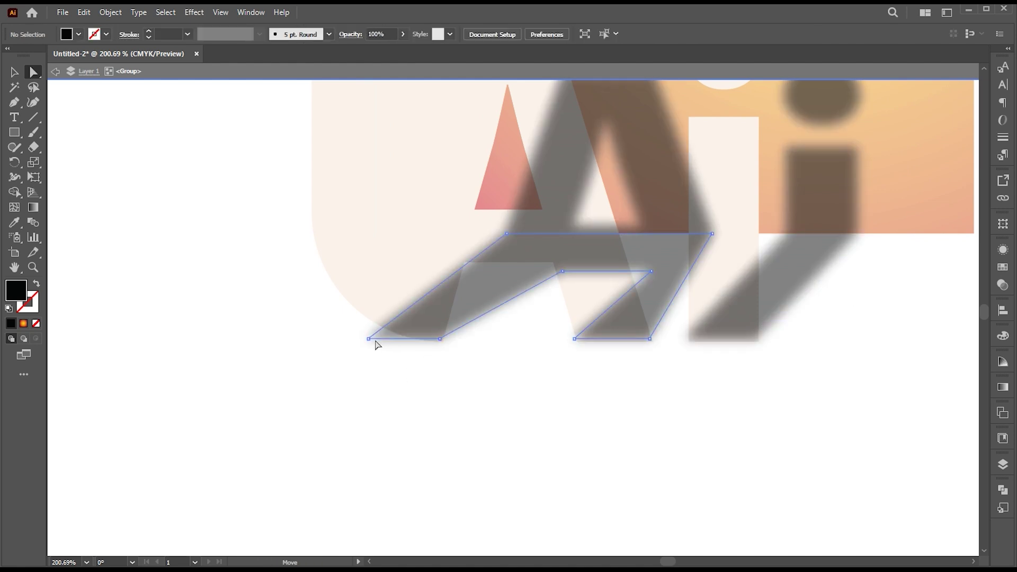
pyautogui.click(369, 340)
pyautogui.moveTo(369, 342); pyautogui.dragTo(382, 309)
# Exit isolation and pull the shadow's corners further left beneath the A.
pyautogui.press('v')
pyautogui.doubleClick(480, 401)
pyautogui.press('z')
pyautogui.moveTo(481, 403); pyautogui.dragTo(347, 379)
pyautogui.click(574, 342)
pyautogui.press('a')
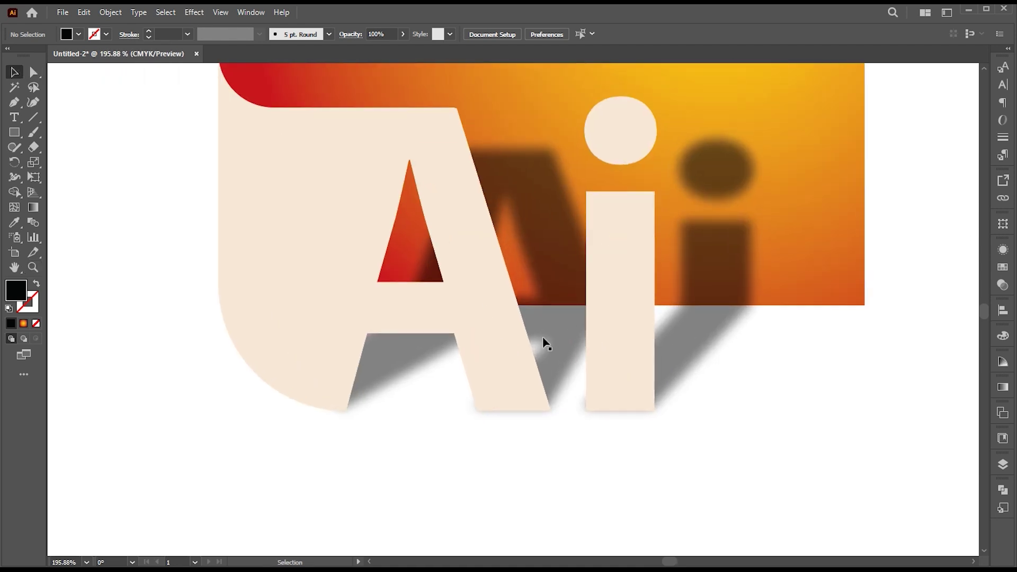
pyautogui.click(550, 347)
pyautogui.moveTo(549, 343); pyautogui.dragTo(523, 342)
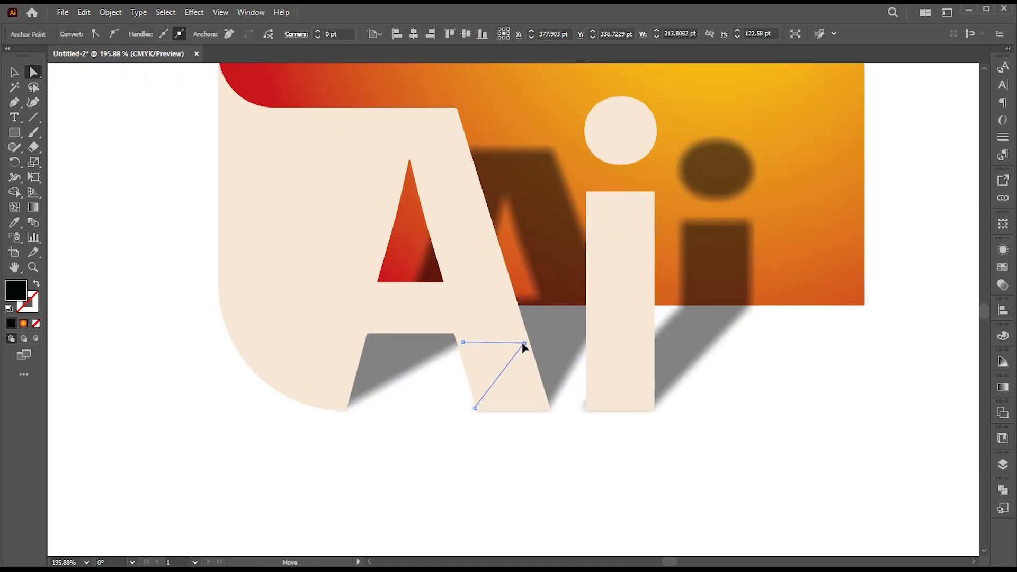
pyautogui.click(527, 447)
pyautogui.click(466, 348)
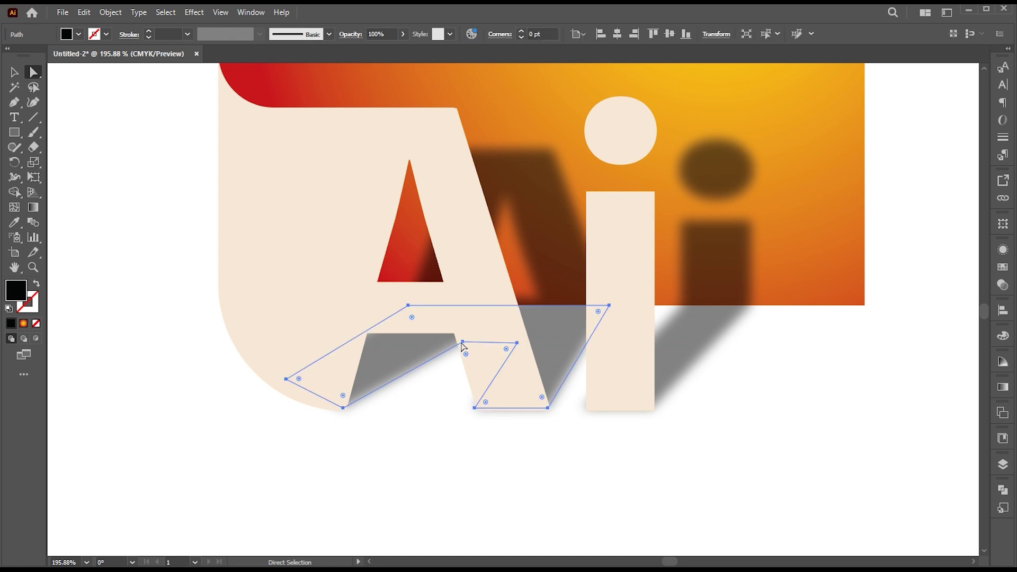
pyautogui.click(463, 342)
pyautogui.moveTo(463, 345); pyautogui.dragTo(449, 345)
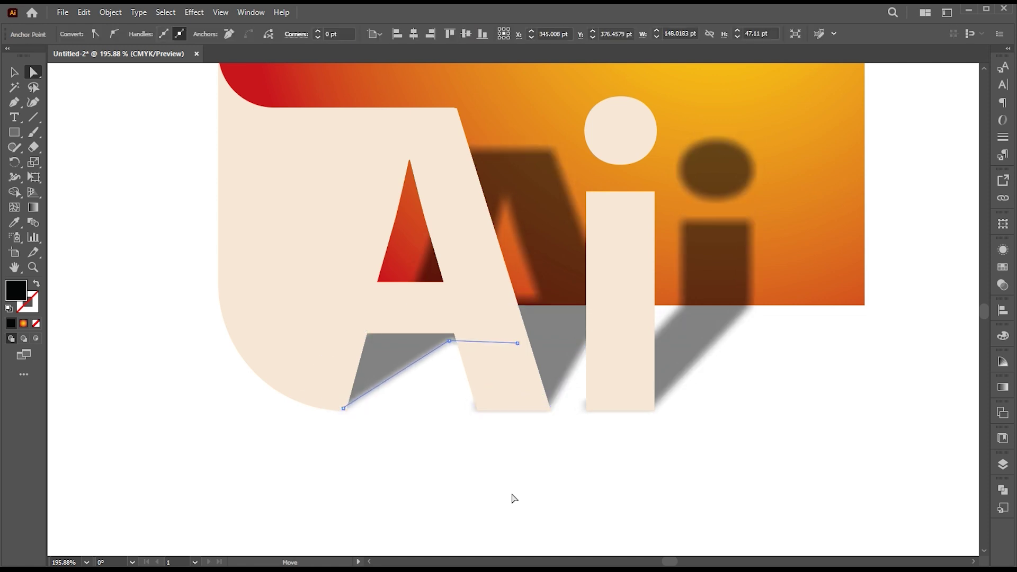
# Deselect and zoom out, centring the artboard in view.
pyautogui.click(513, 498)
pyautogui.scroll(-5, 432, 375)
pyautogui.press('z')
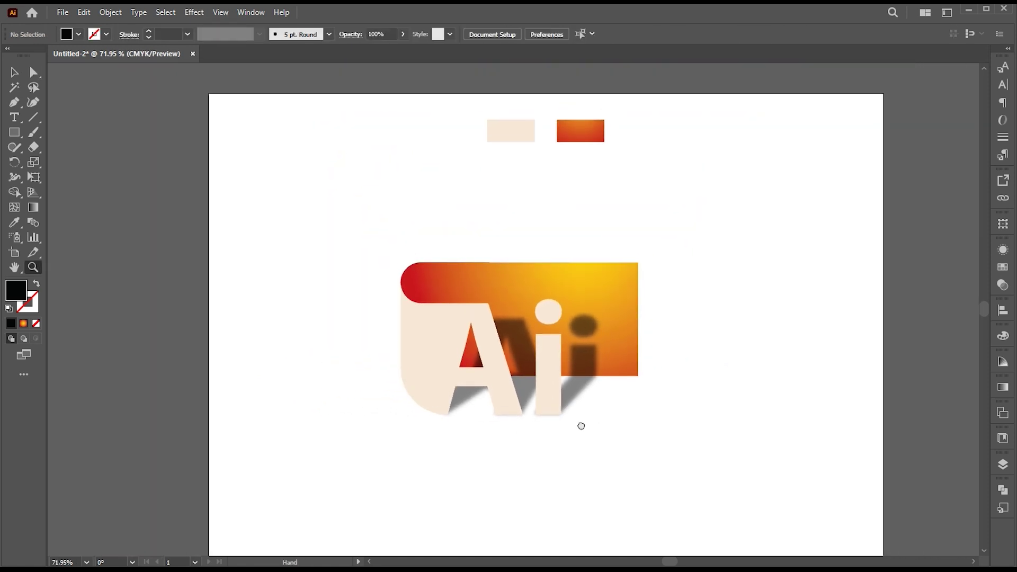
pyautogui.scroll(2, 581, 426)
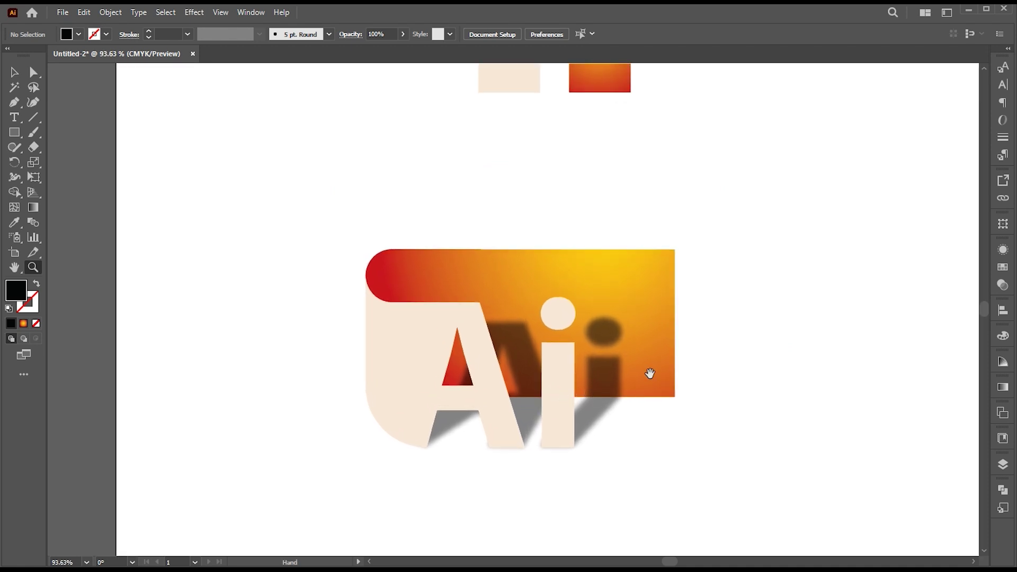
pyautogui.moveTo(651, 374); pyautogui.dragTo(595, 368)
# Direct-select the cream A's compound path.
pyautogui.press('v')
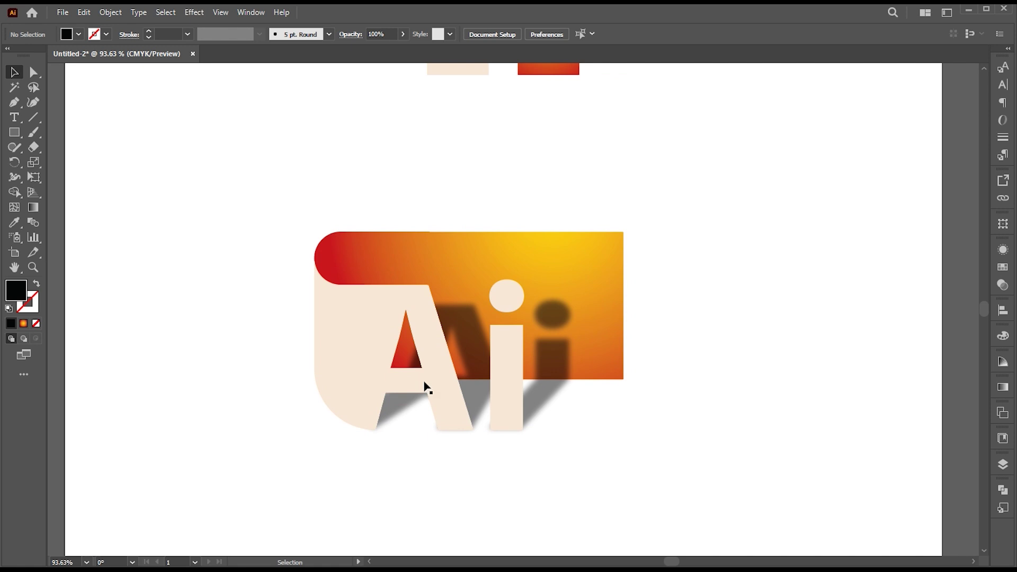
pyautogui.click(356, 330)
pyautogui.click(403, 361)
pyautogui.click(35, 73)
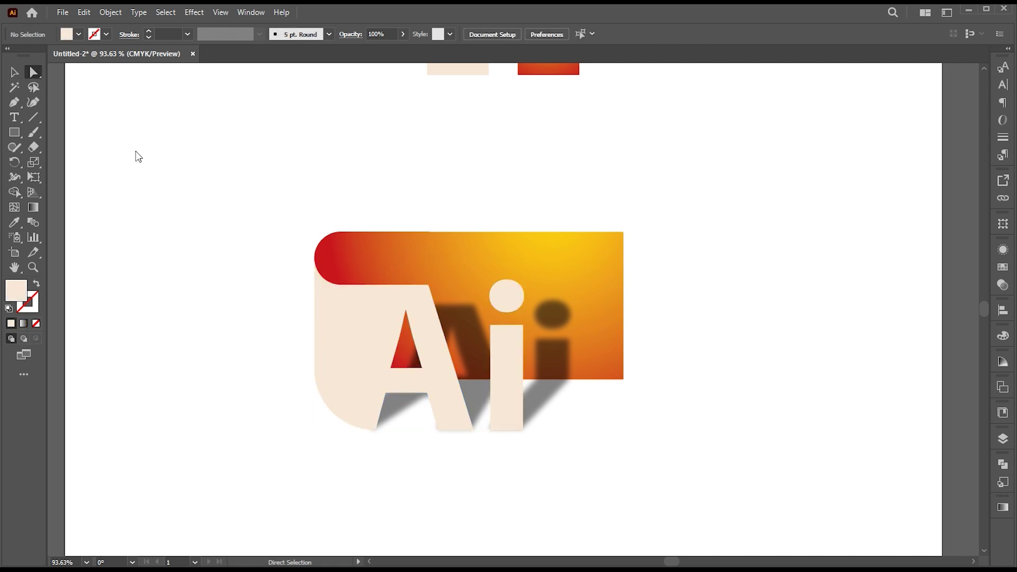
pyautogui.click(374, 324)
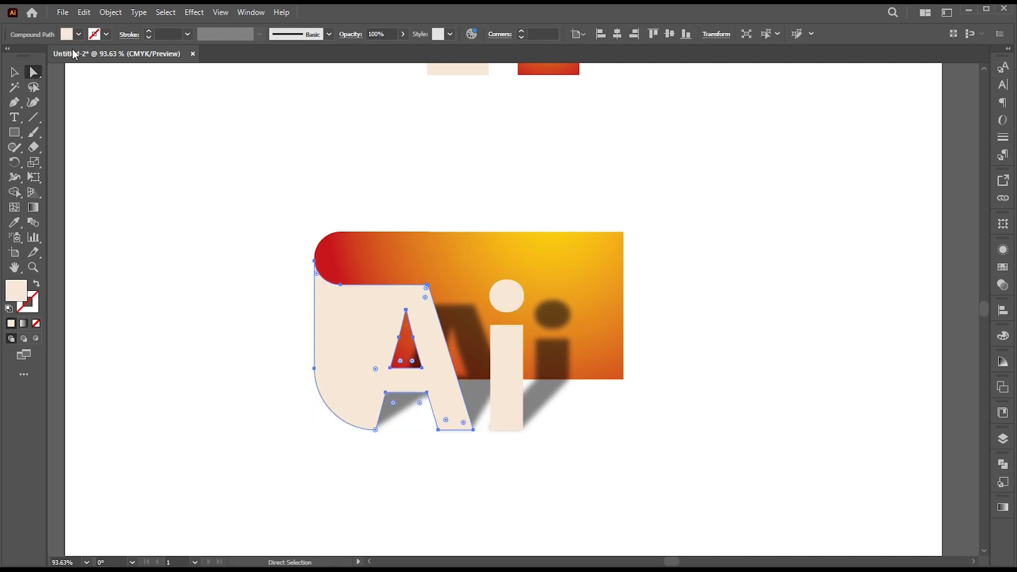
# Copy the A, paste it in front of the original, and open the Gradient panel.
pyautogui.click(85, 13)
pyautogui.click(101, 70)
pyautogui.click(86, 12)
pyautogui.click(106, 83)
pyautogui.press('v')
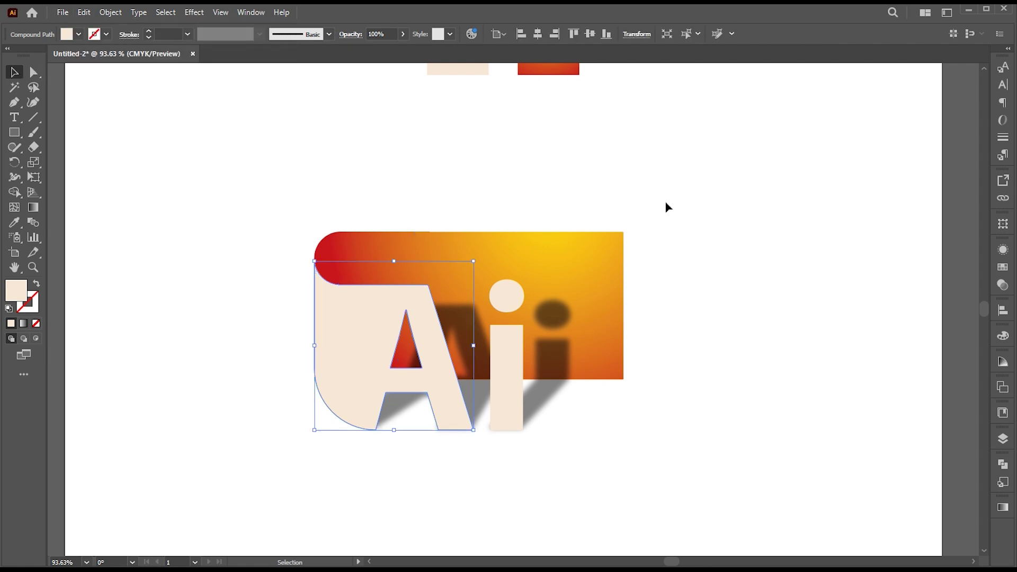
pyautogui.doubleClick(33, 207)
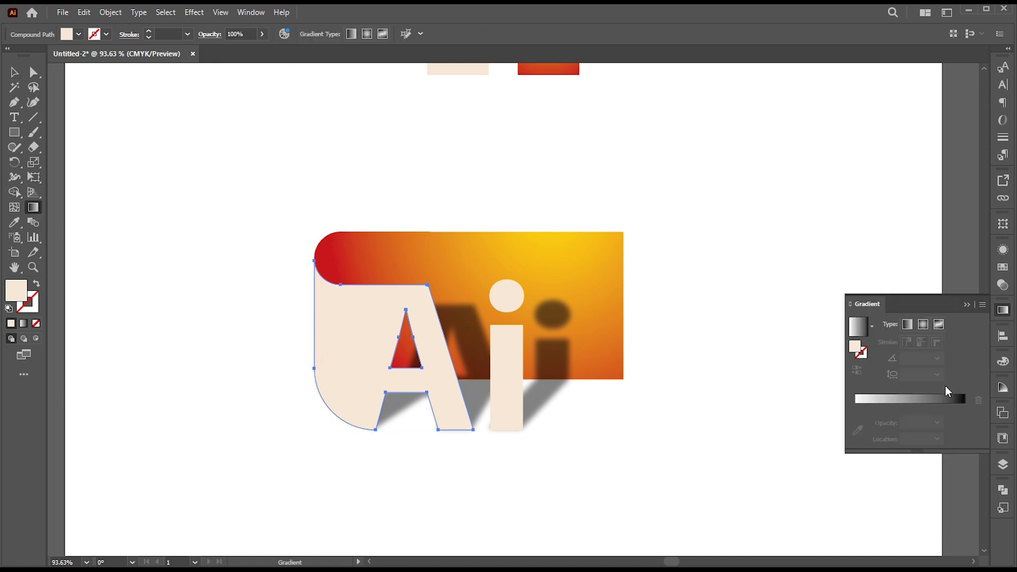
# Give the copied A a white linear gradient with a middle stop and 0%-opacity ends.
pyautogui.click(860, 328)
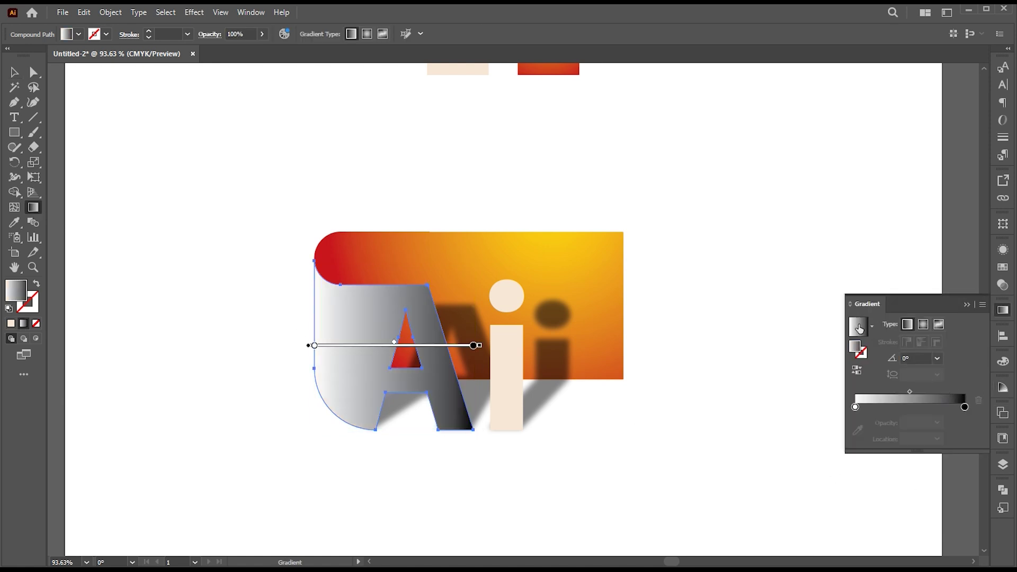
pyautogui.doubleClick(964, 408)
pyautogui.click(833, 518)
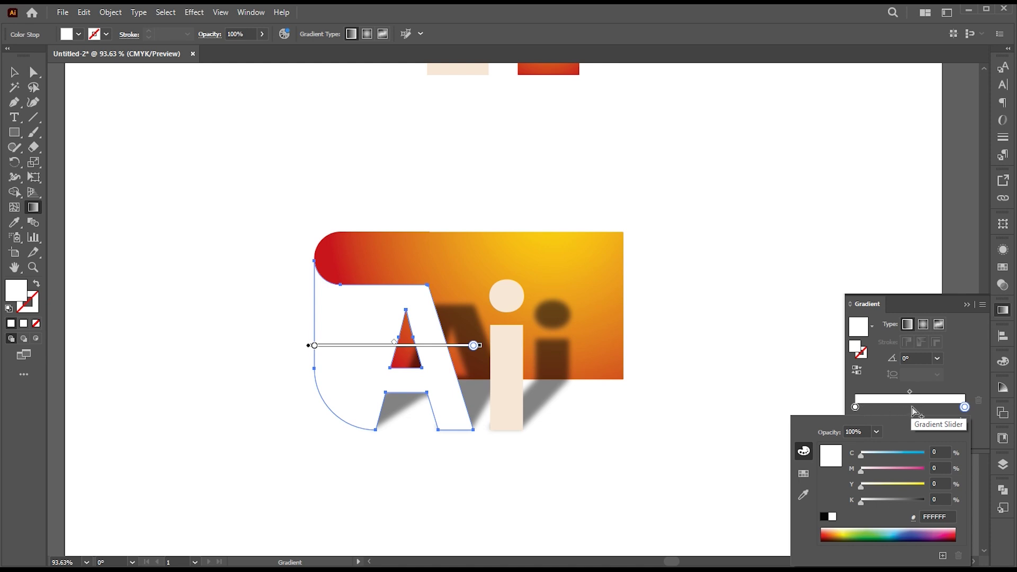
pyautogui.press('Escape')
pyautogui.click(911, 408)
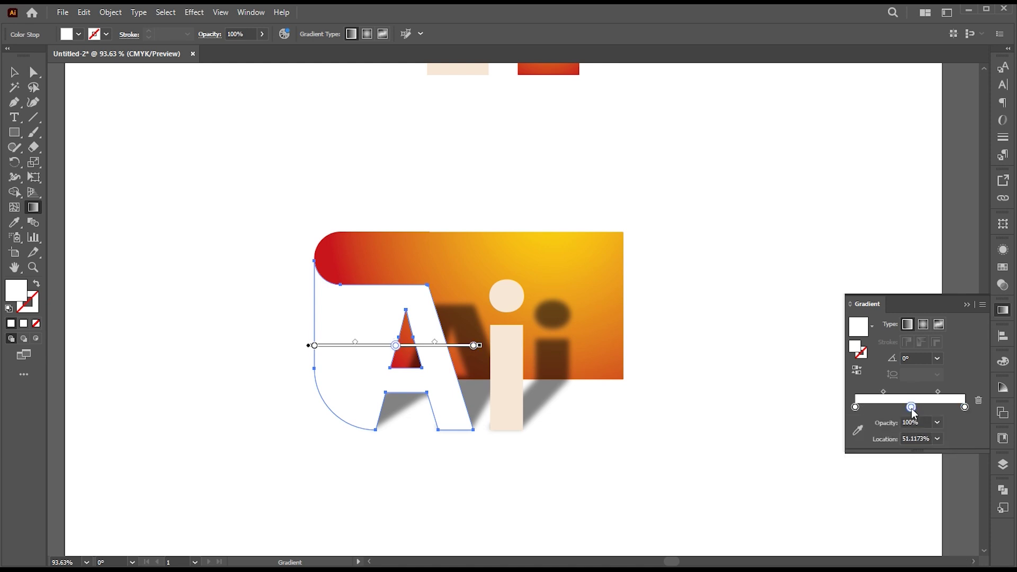
pyautogui.click(855, 407)
pyautogui.press('Tab')
pyautogui.write('0')
pyautogui.press('Return')
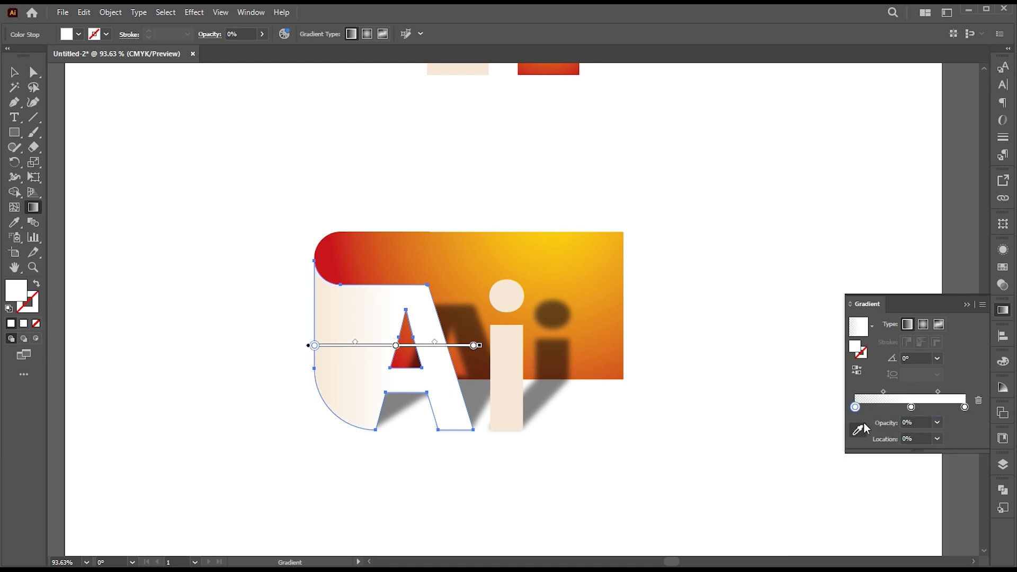
pyautogui.click(964, 407)
pyautogui.press('Tab')
pyautogui.press('Return')
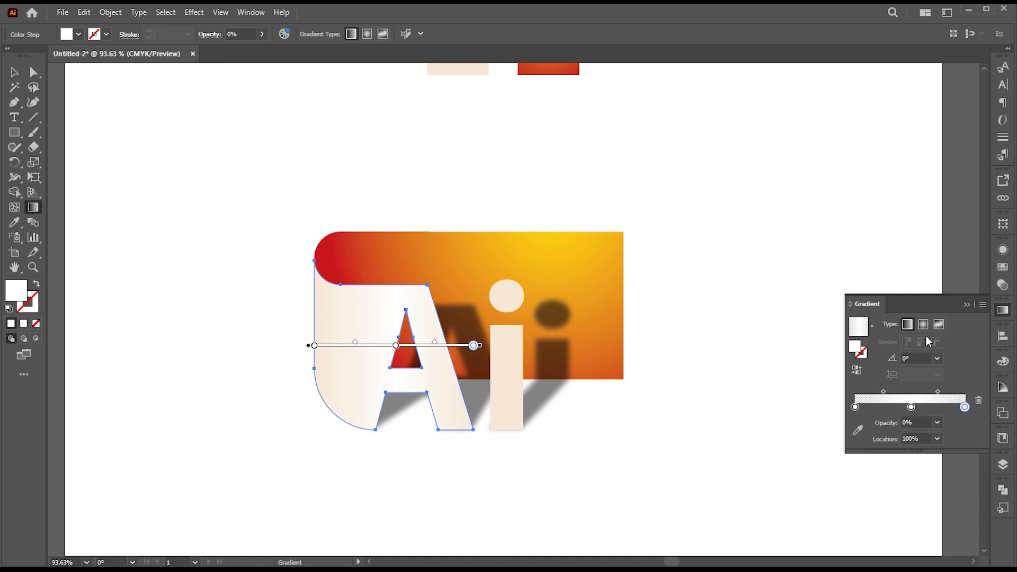
# Drag the gradient into a short shine band along the A's left edge.
pyautogui.click(965, 305)
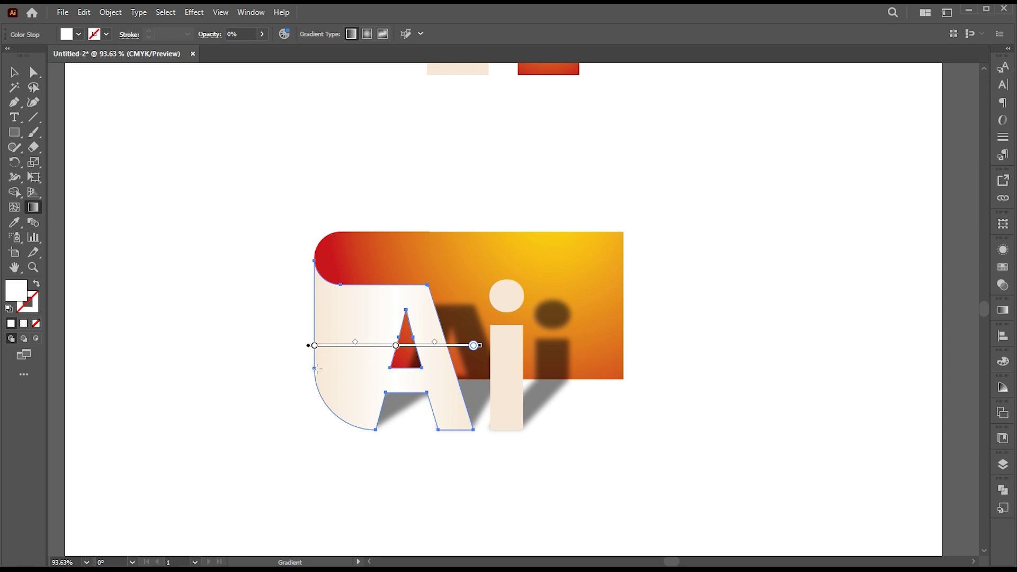
pyautogui.moveTo(317, 368); pyautogui.dragTo(352, 369)
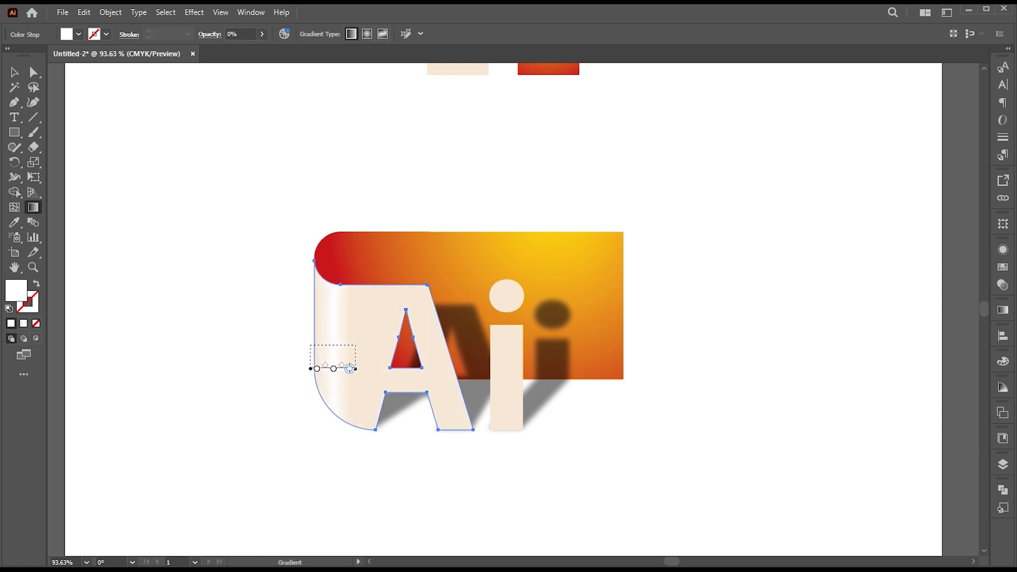
pyautogui.press('v')
pyautogui.click(356, 471)
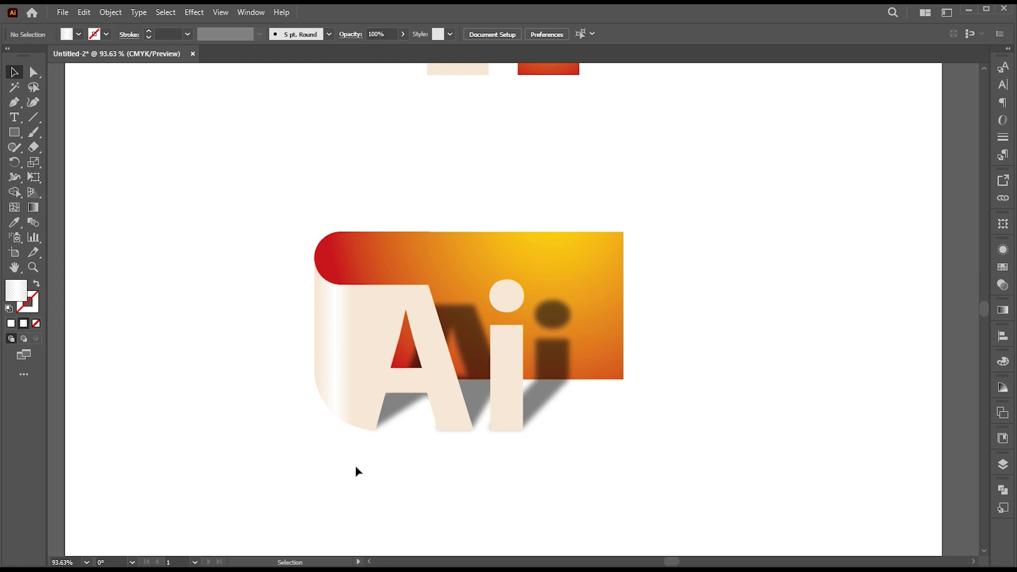
pyautogui.click(337, 400)
pyautogui.press('g')
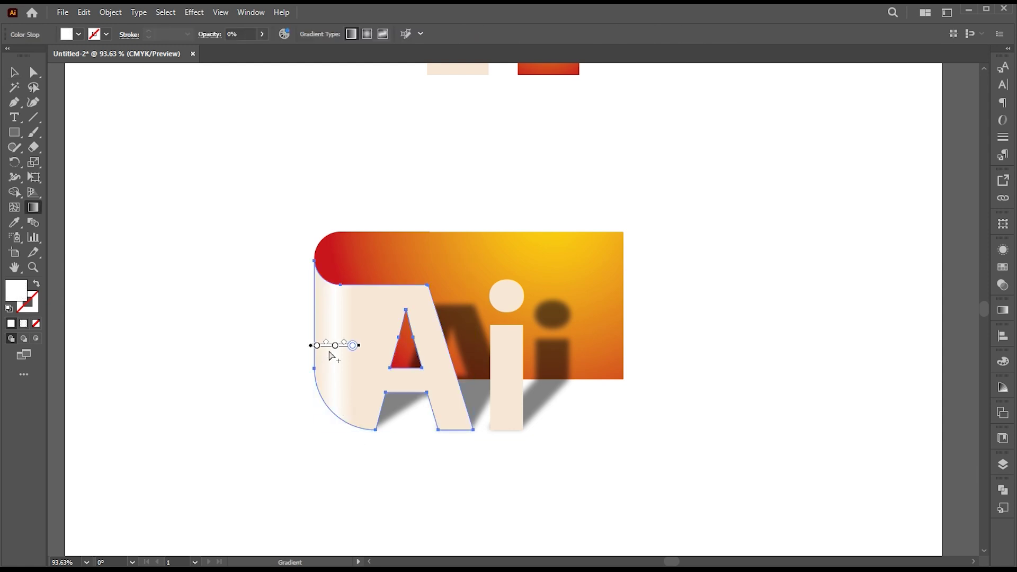
pyautogui.scroll(4, 335, 357)
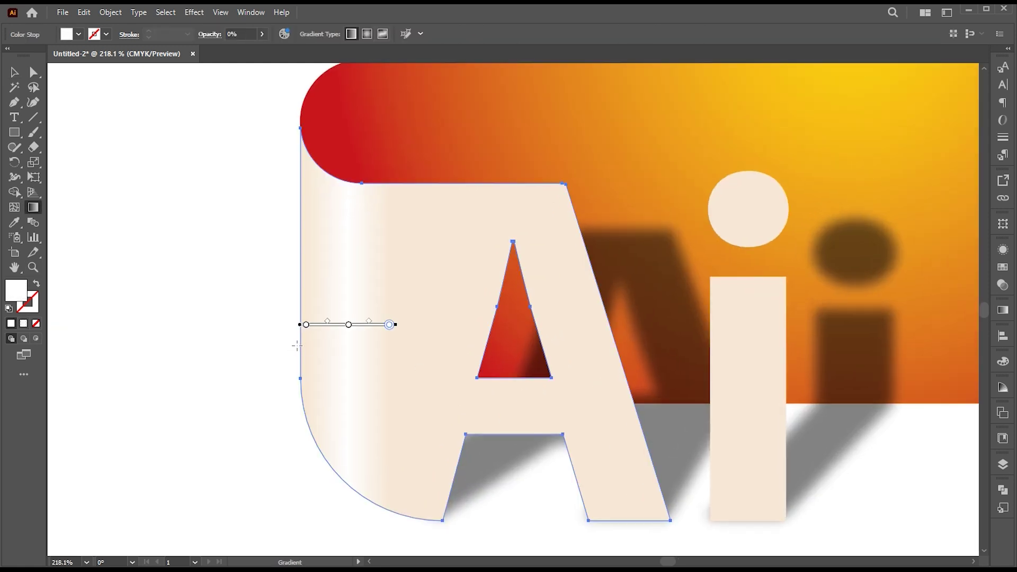
pyautogui.moveTo(295, 345); pyautogui.dragTo(371, 345)
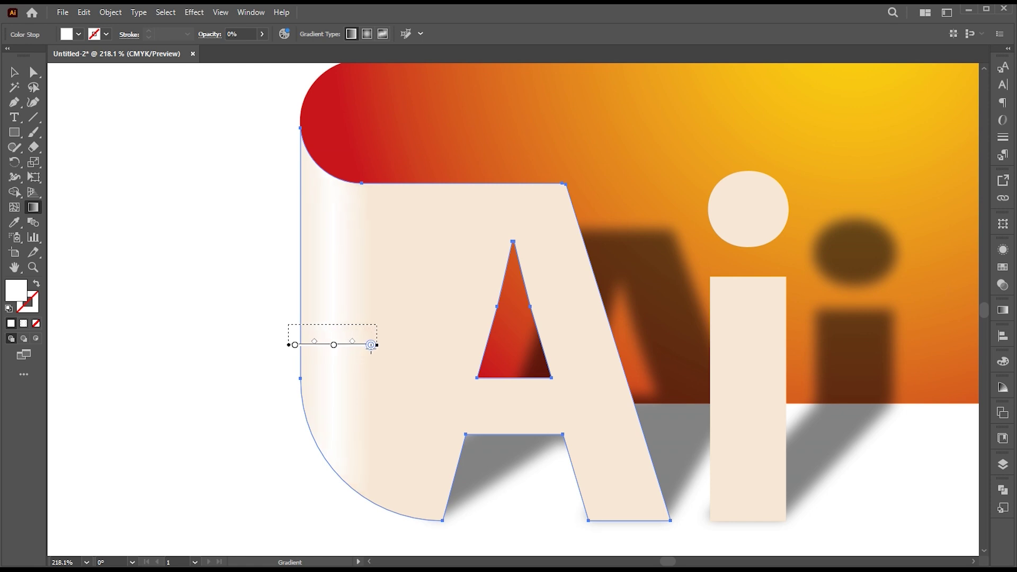
# Fit the artboard in view and reselect the shine layer on the A.
pyautogui.press('v')
pyautogui.hotkey('ctrl', 'shift', 'a')
pyautogui.press('z')
pyautogui.hotkey('ctrl', '0')
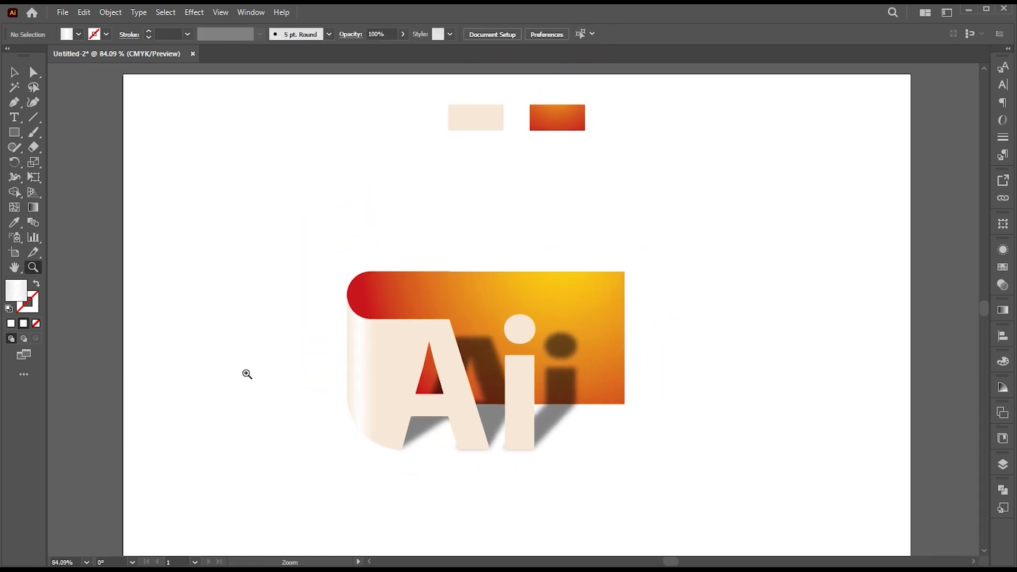
pyautogui.moveTo(375, 411); pyautogui.dragTo(393, 409)
pyautogui.press('v')
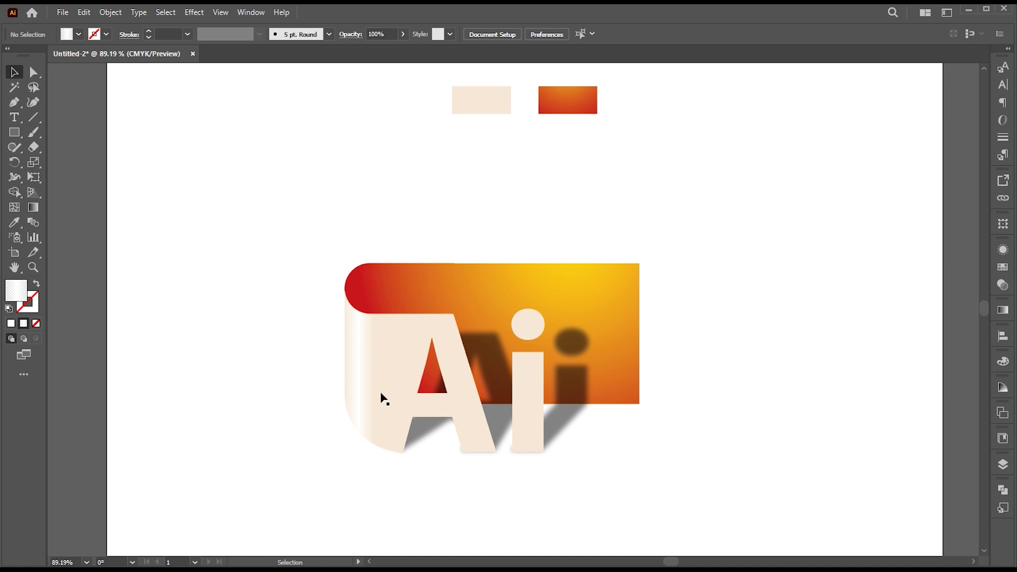
pyautogui.click(381, 400)
# Set the shine layer to Overlay blending at 90% opacity.
pyautogui.click(1005, 286)
pyautogui.click(890, 261)
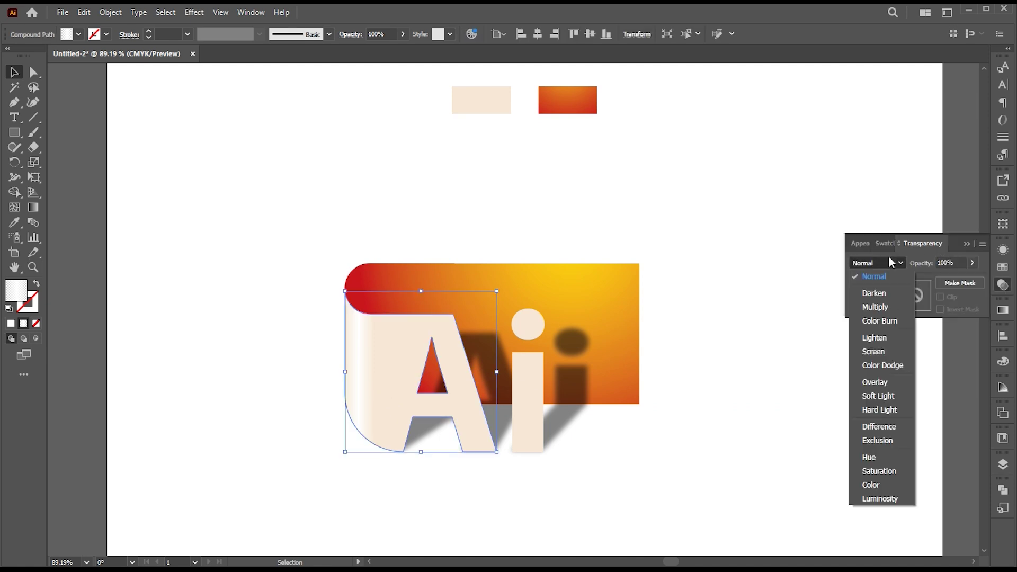
pyautogui.click(875, 379)
pyautogui.click(946, 262)
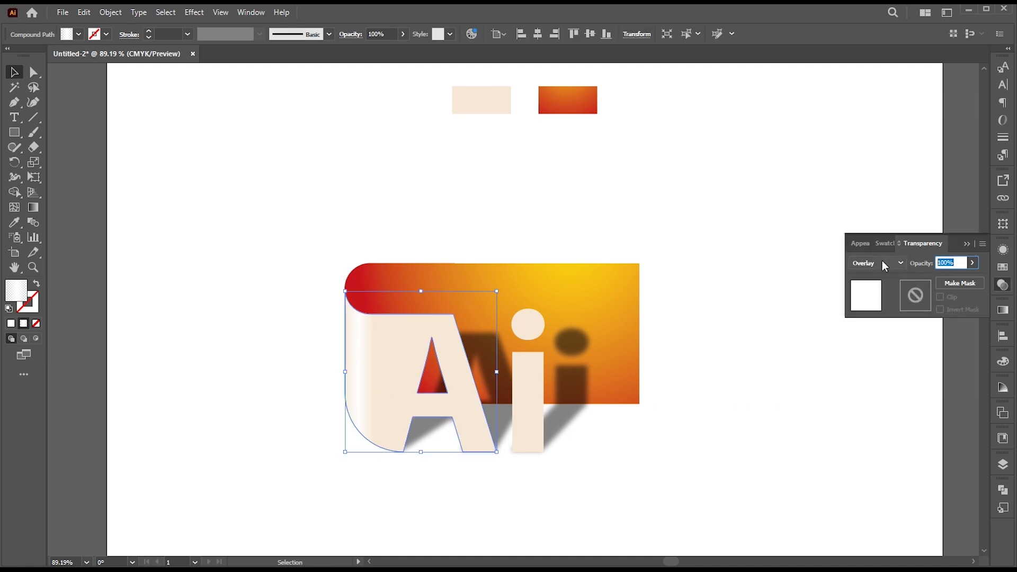
pyautogui.write('90')
pyautogui.press('Return')
# Deselect the shine and adjust the view to frame the artwork.
pyautogui.click(799, 400)
pyautogui.moveTo(727, 399); pyautogui.dragTo(708, 397)
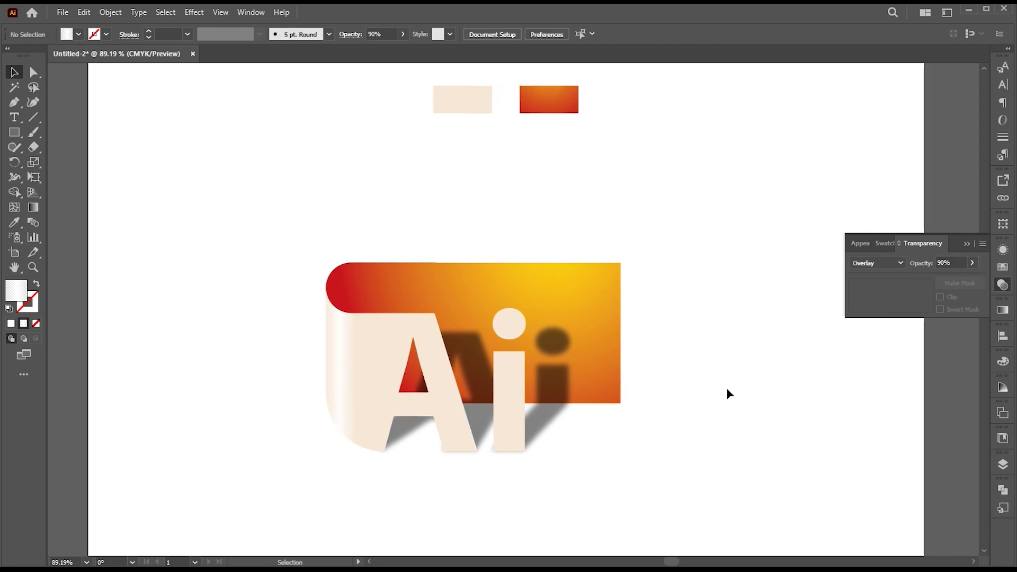
pyautogui.moveTo(727, 391); pyautogui.dragTo(616, 363)
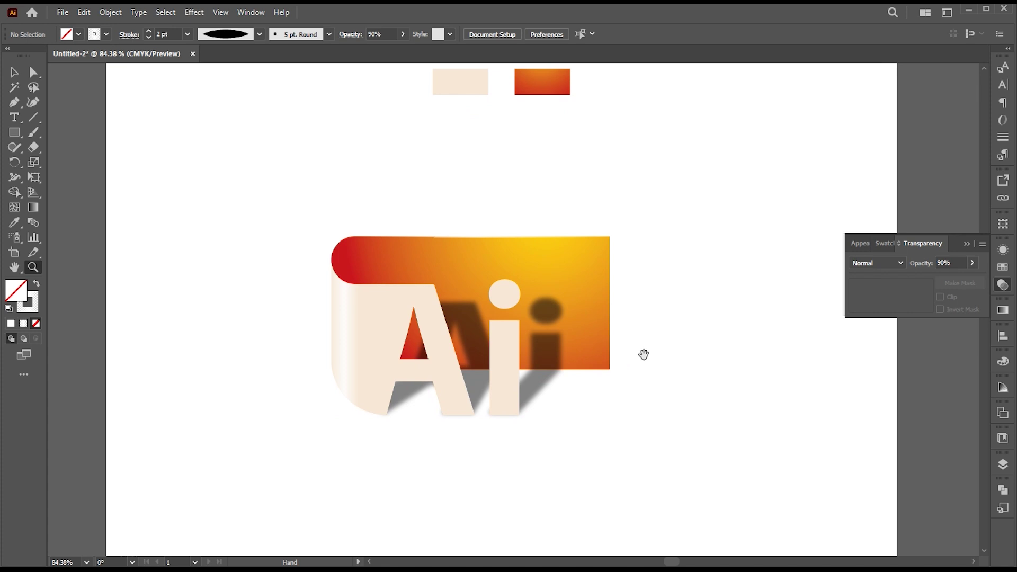
pyautogui.moveTo(635, 375); pyautogui.dragTo(639, 376)
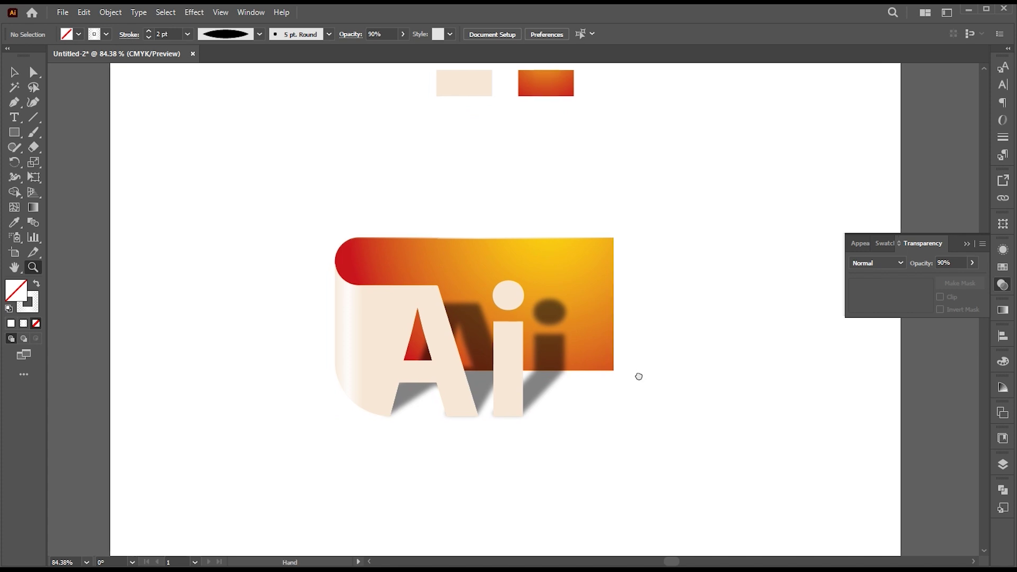
pyautogui.moveTo(639, 376); pyautogui.dragTo(639, 380)
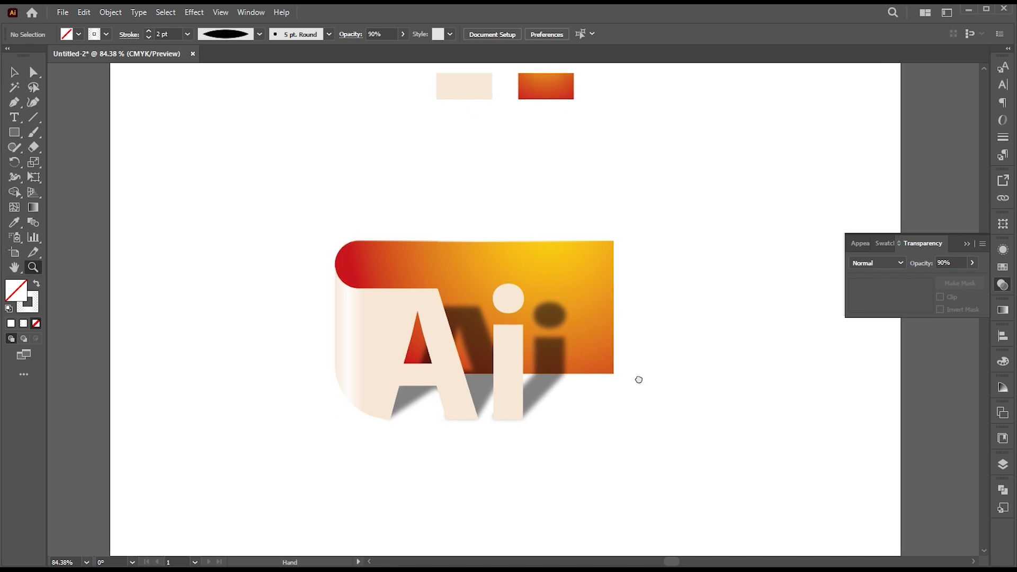